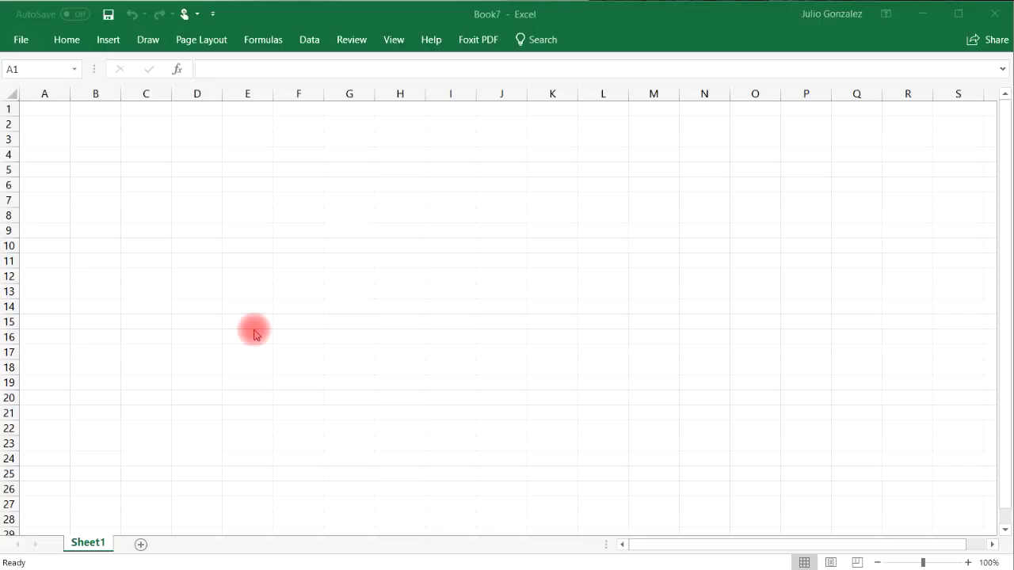
Step: Enter 4 in cell A3 and 6 in cell A4 as the two starting numbers
{"action": "left_click", "coordinate": [50, 138]}
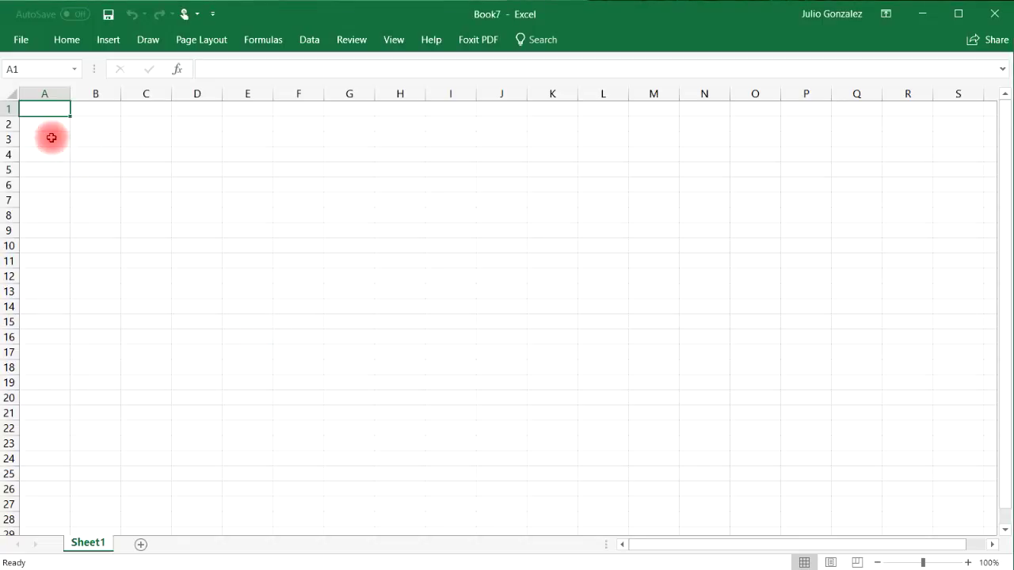
{"action": "left_click", "coordinate": [51, 137]}
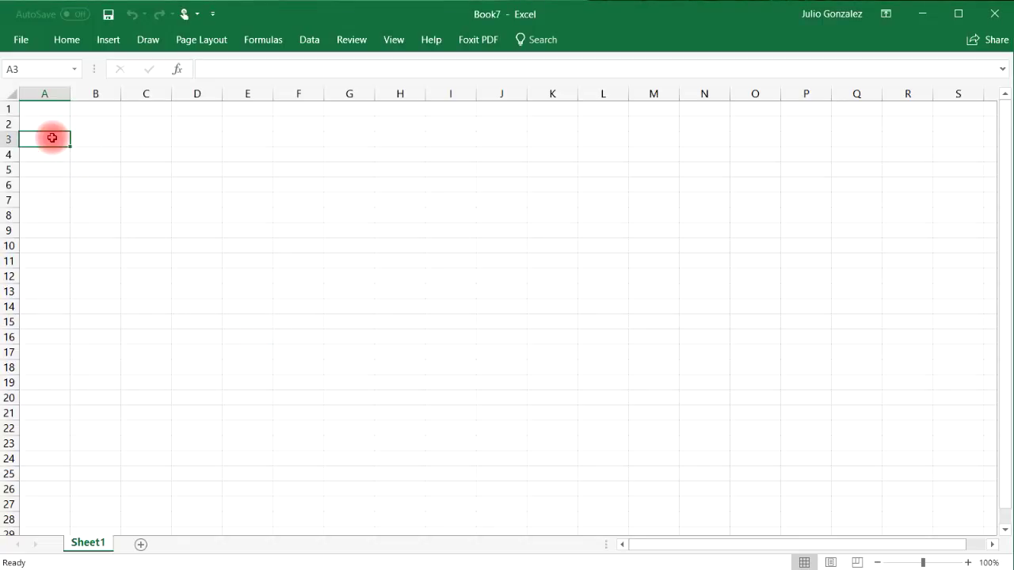
{"action": "type", "text": "4"}
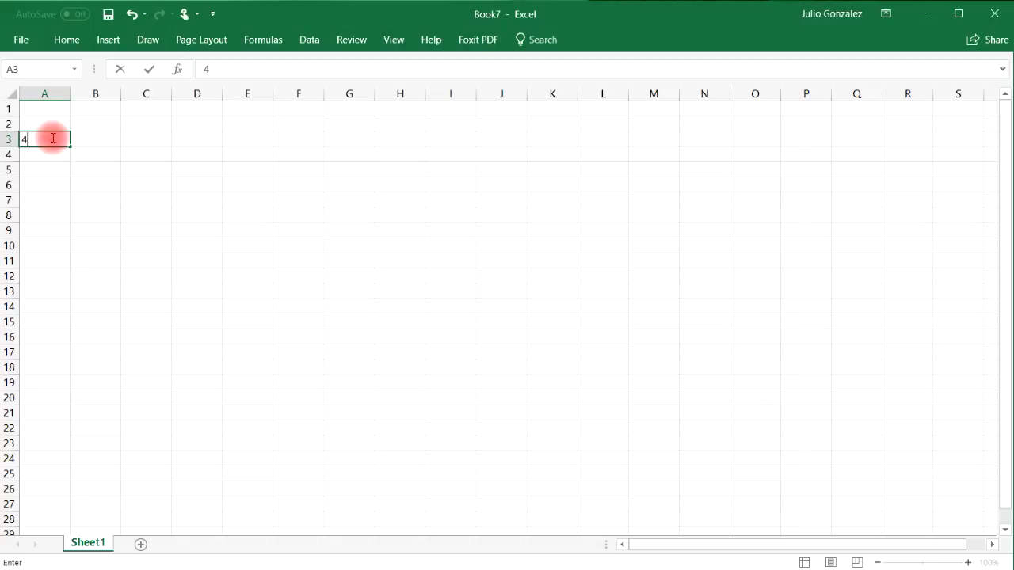
{"action": "left_click", "coordinate": [54, 155]}
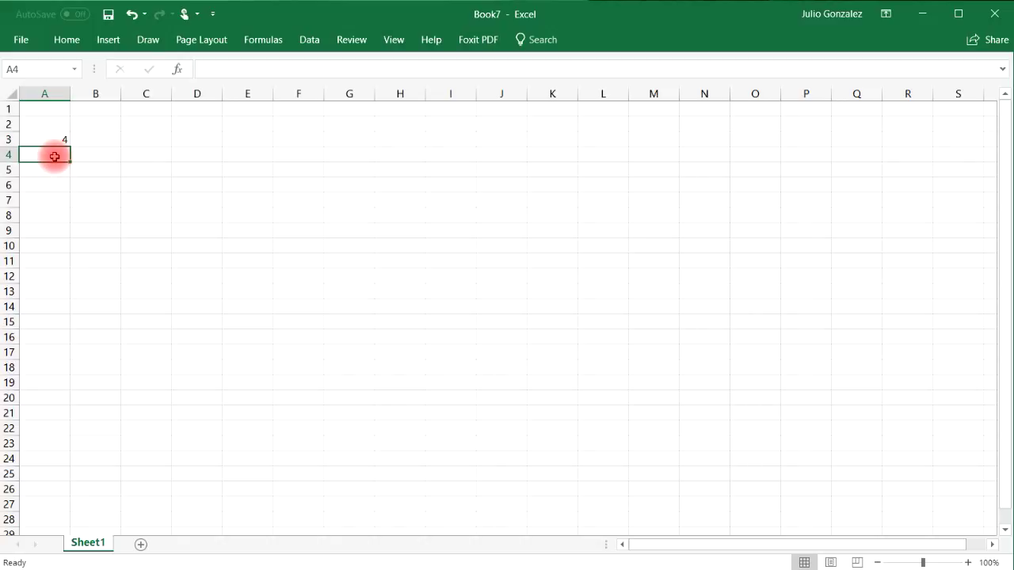
{"action": "type", "text": "6"}
Step: Continue row 3 with the multiples of 4, entering 8, 12, 16 and 20 in cells B3 to E3
{"action": "left_click", "coordinate": [103, 140]}
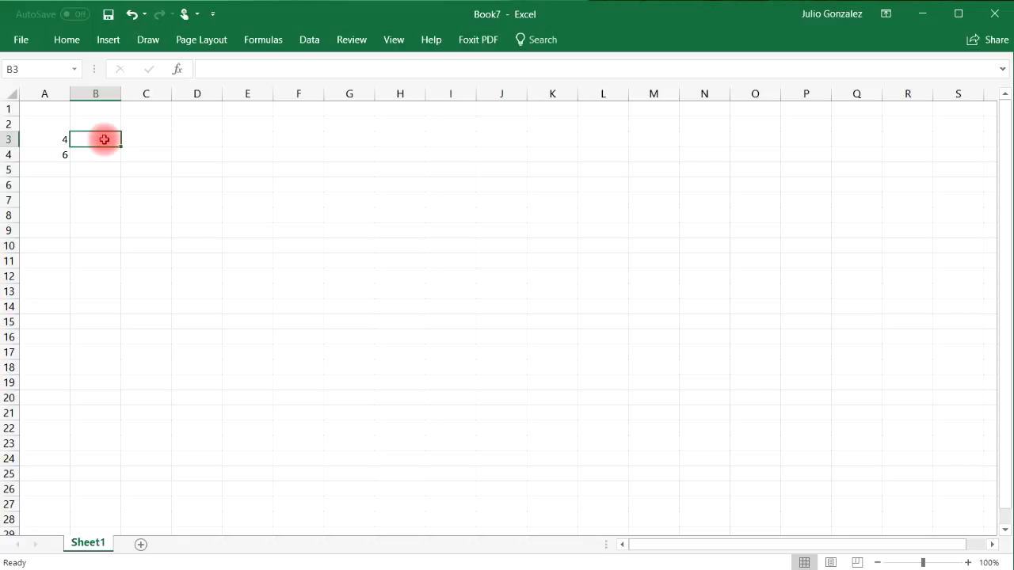
{"action": "type", "text": "8"}
{"action": "left_click", "coordinate": [152, 136]}
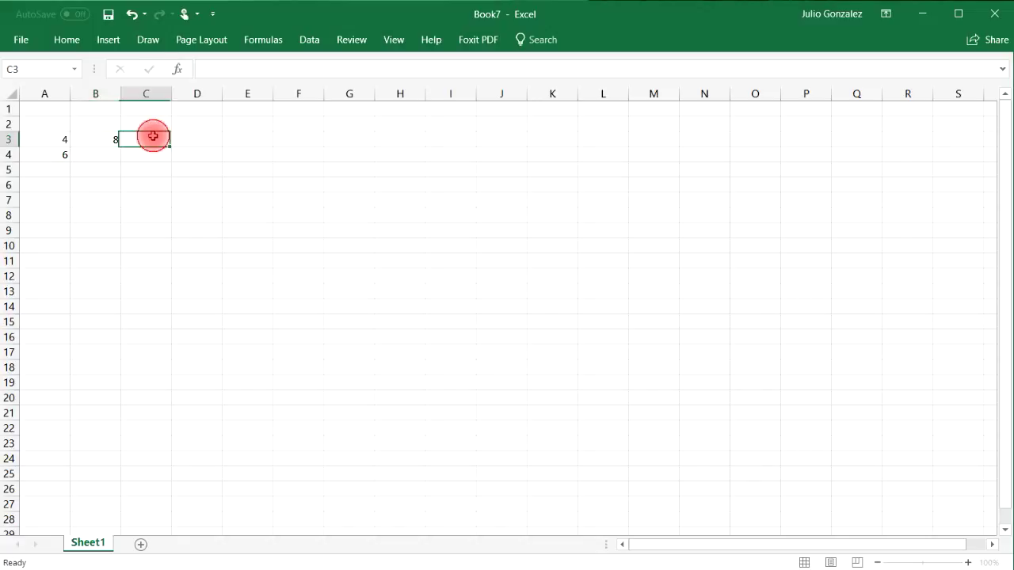
{"action": "type", "text": "12"}
{"action": "left_click", "coordinate": [198, 138]}
{"action": "type", "text": "16"}
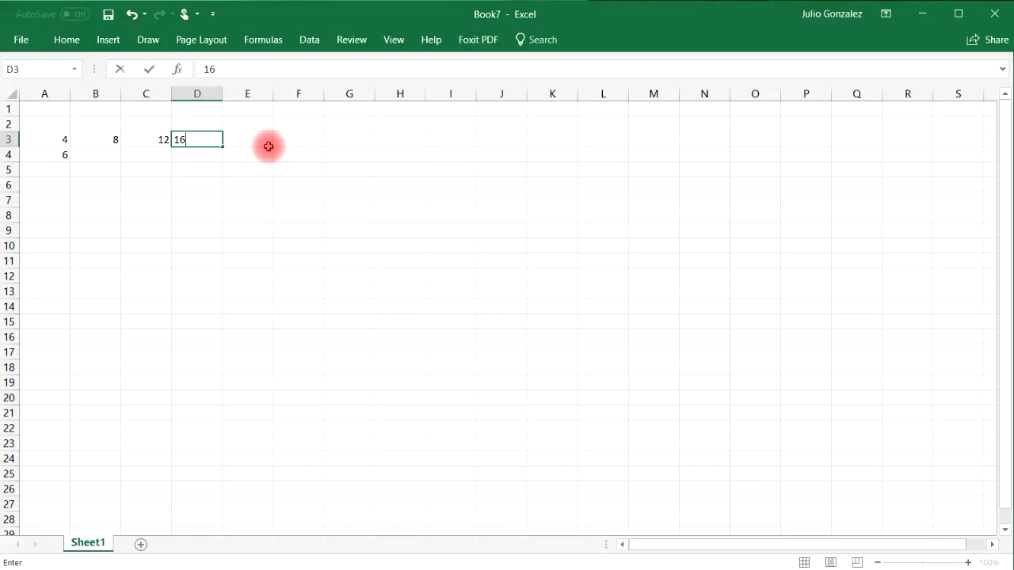
{"action": "left_click", "coordinate": [251, 137]}
{"action": "type", "text": "20"}
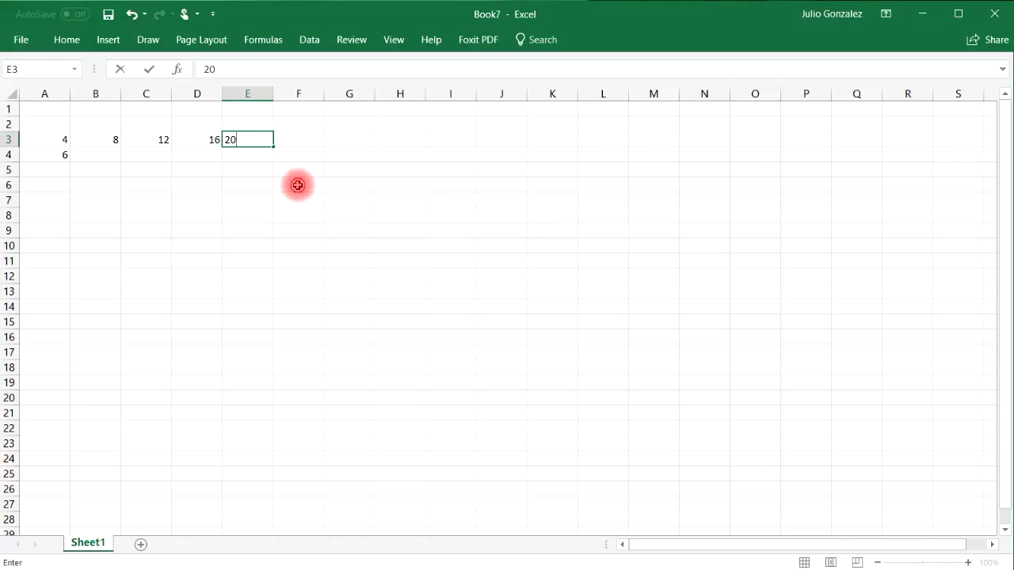
{"action": "left_click", "coordinate": [297, 183]}
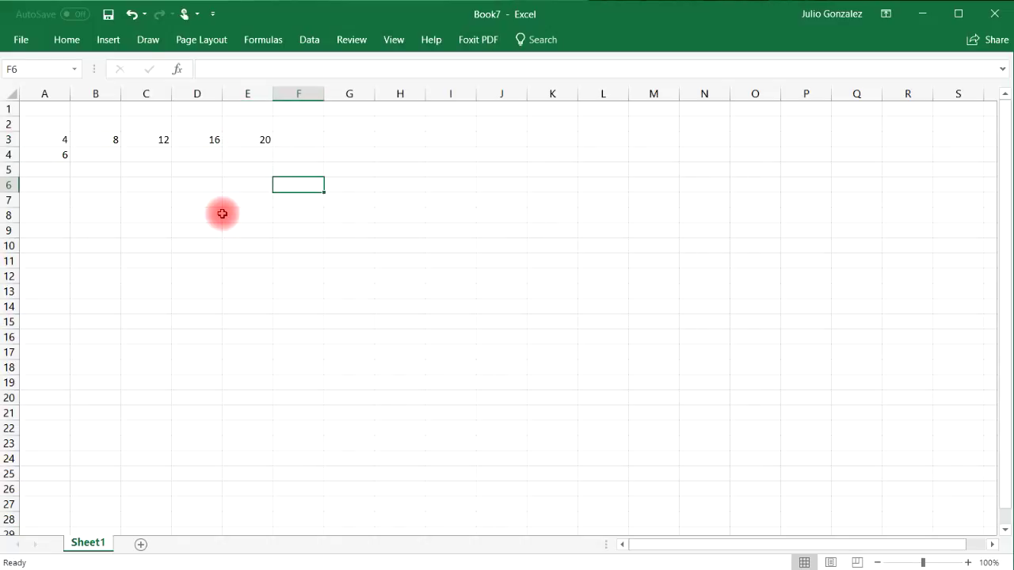
Step: Continue row 4 with the multiples of 6, entering 12, 18, 24 and 30 in cells B4 to E4
{"action": "left_click", "coordinate": [107, 154]}
{"action": "type", "text": "12"}
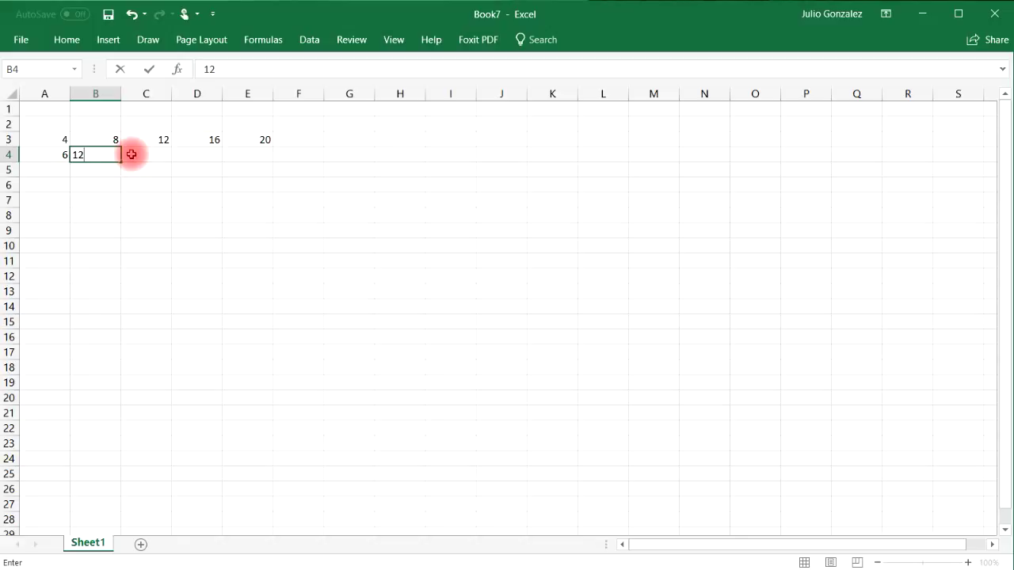
{"action": "left_click", "coordinate": [136, 154]}
{"action": "type", "text": "18"}
{"action": "left_click", "coordinate": [197, 155]}
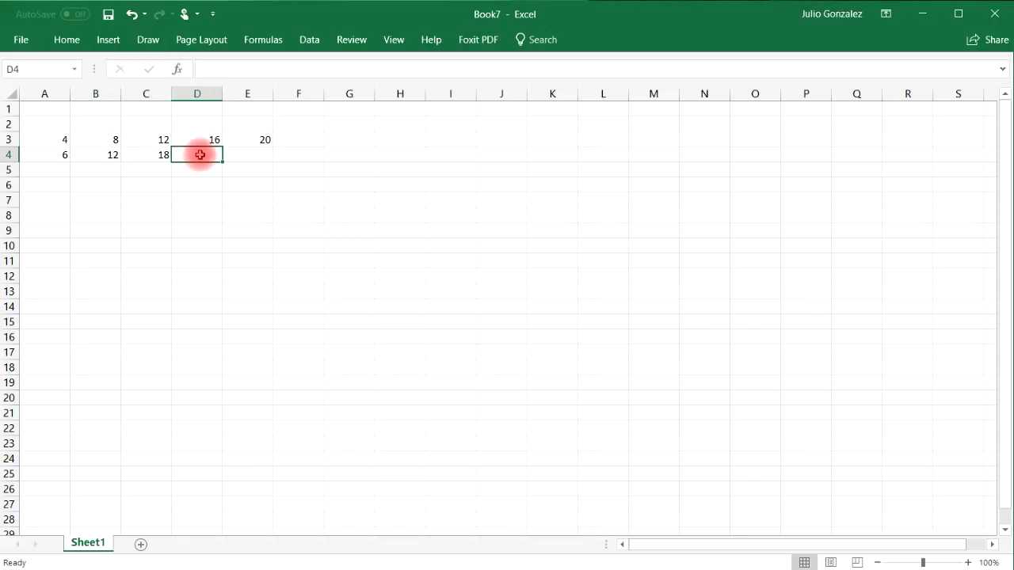
{"action": "type", "text": "24"}
{"action": "left_click", "coordinate": [251, 156]}
{"action": "type", "text": "30"}
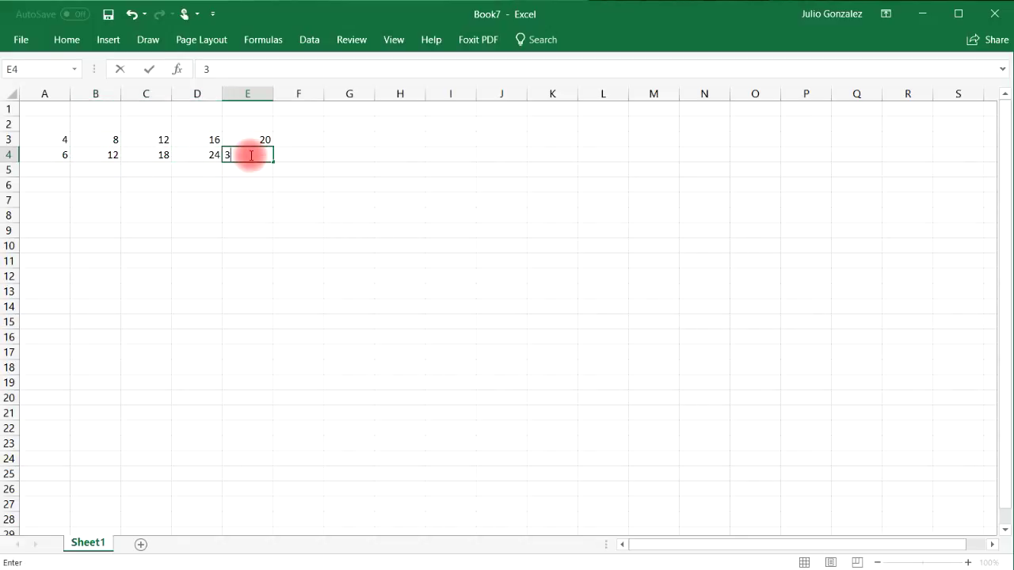
{"action": "left_click", "coordinate": [289, 212]}
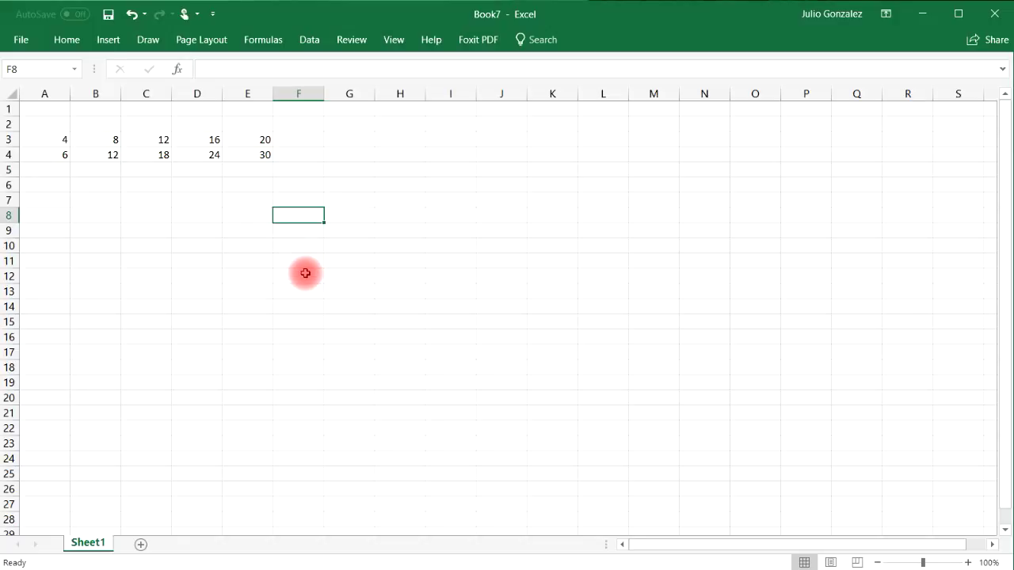
Step: Compare the multiples in rows 3 and 4 to find the smallest number they share
{"action": "left_click", "coordinate": [140, 141]}
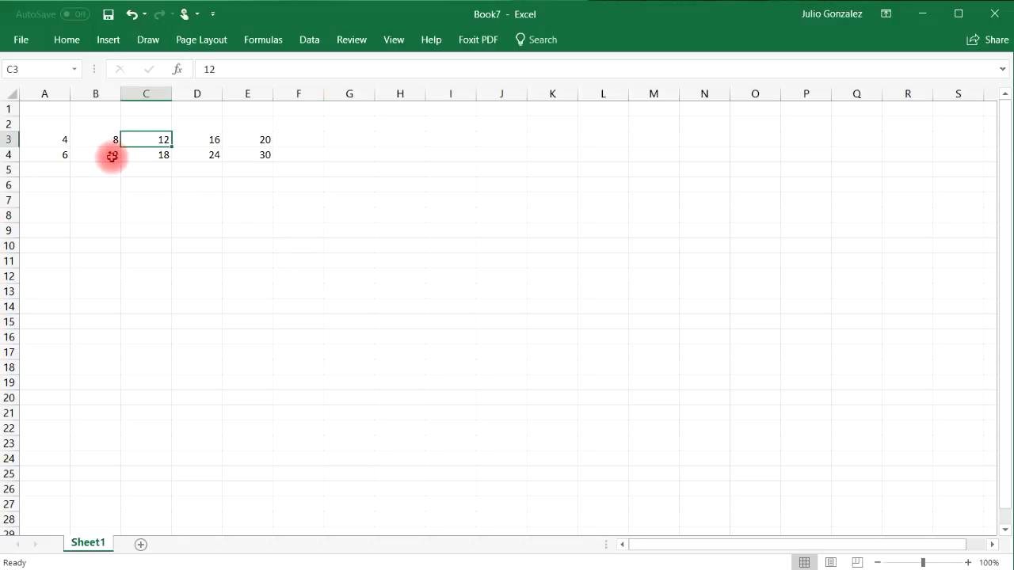
{"action": "left_click", "coordinate": [112, 156]}
{"action": "mouse_move", "coordinate": [127, 154]}
{"action": "left_mouse_down"}
{"action": "mouse_move", "coordinate": [143, 140]}
{"action": "mouse_move", "coordinate": [119, 156]}
{"action": "left_mouse_up"}
{"action": "left_click", "coordinate": [135, 142]}
{"action": "left_click", "coordinate": [116, 153]}
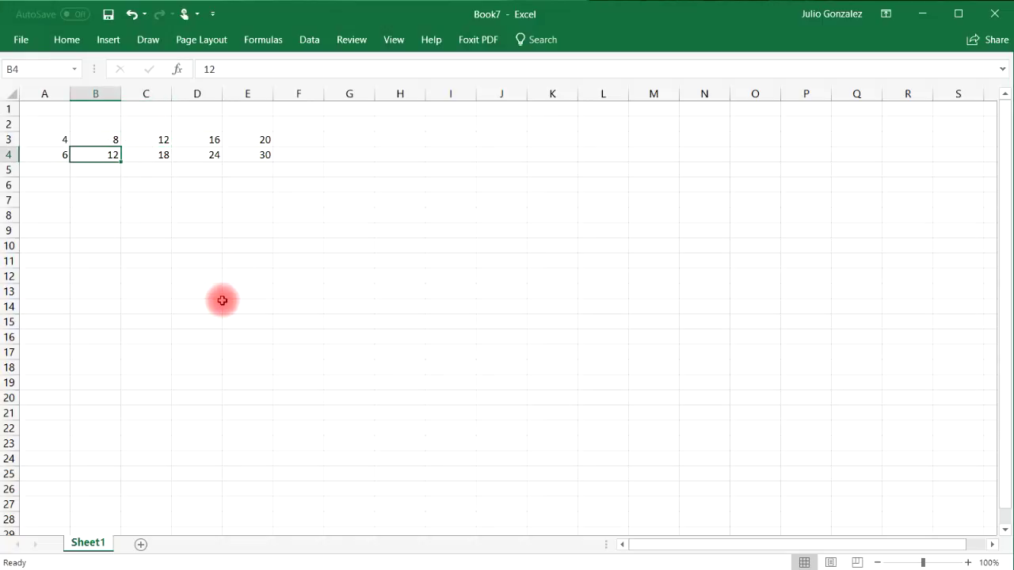
Step: Calculate the least common multiple of 4 and 6 in cell H3 with the formula =lcm(4,6)
{"action": "left_click", "coordinate": [387, 141]}
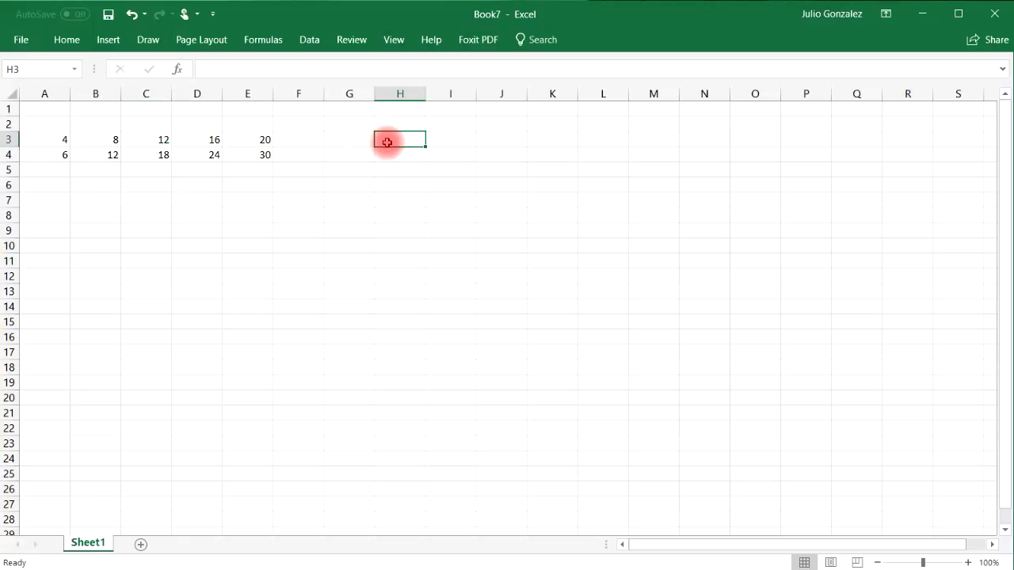
{"action": "type", "text": "="}
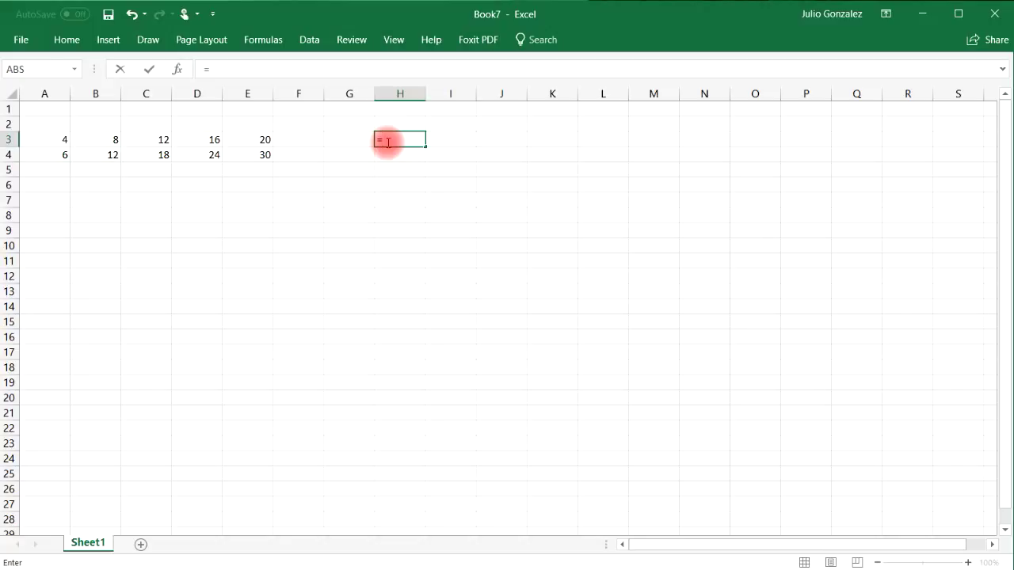
{"action": "type", "text": "lcm"}
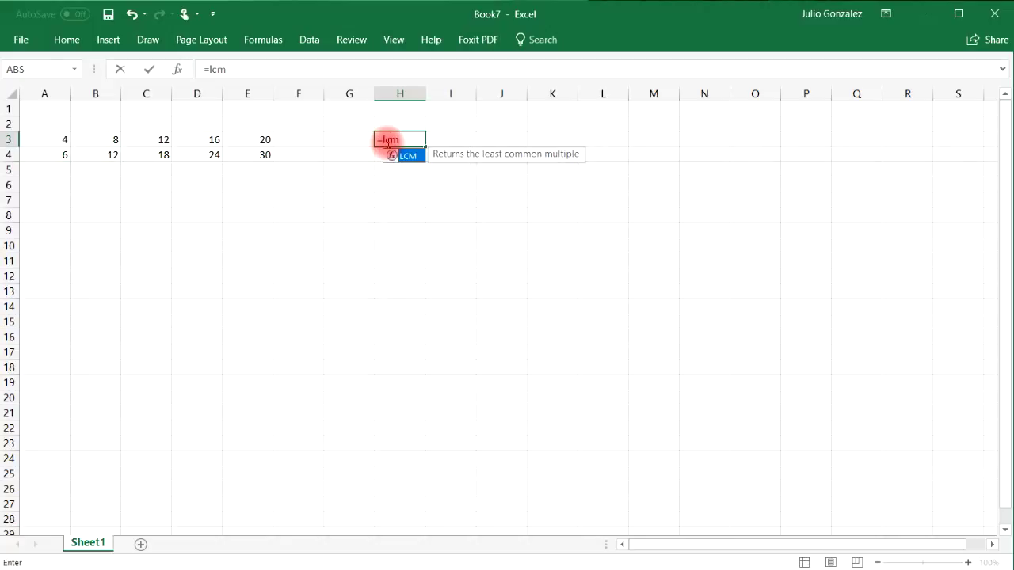
{"action": "type", "text": "("}
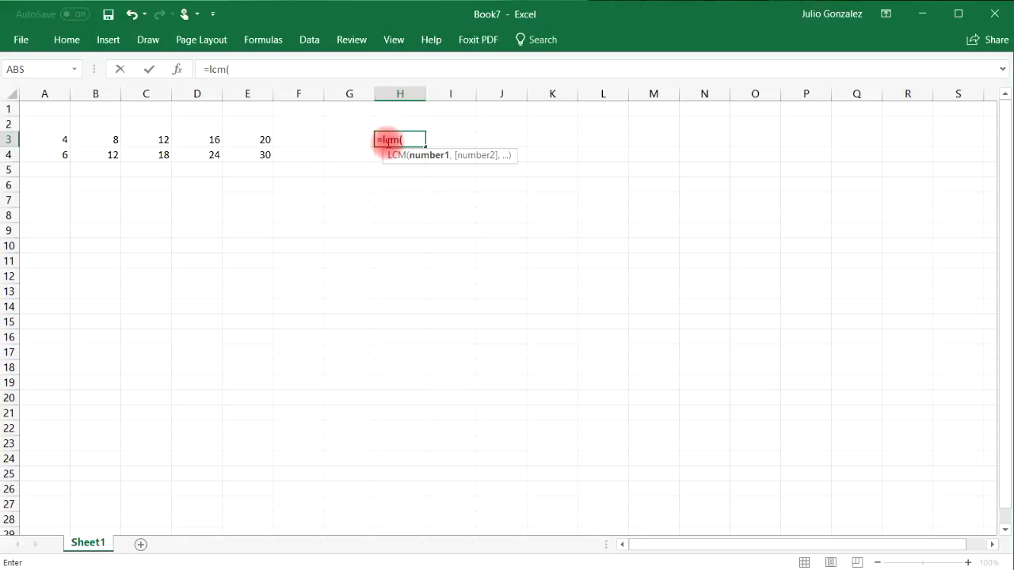
{"action": "type", "text": "4,6"}
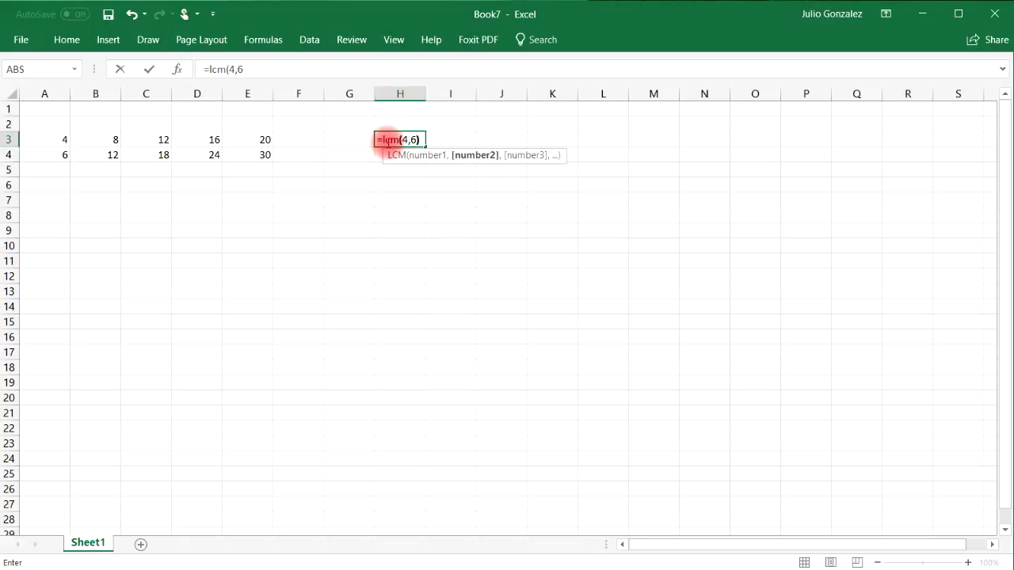
{"action": "type", "text": ")"}
{"action": "key", "text": "Return"}
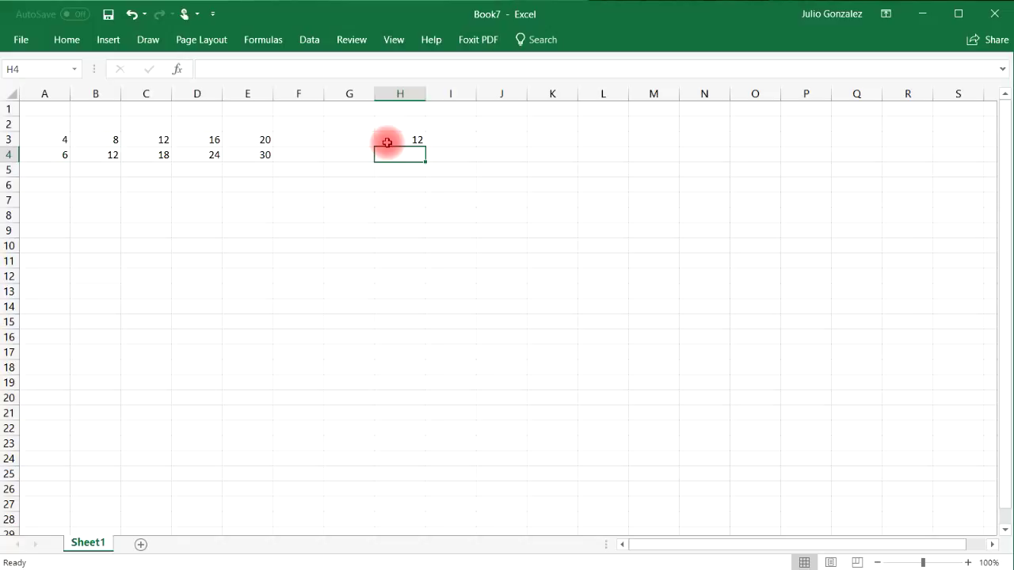
Step: Calculate the least common multiple of 8 and 9 in cell H4 with the formula =lcm(8,9)
{"action": "type", "text": "="}
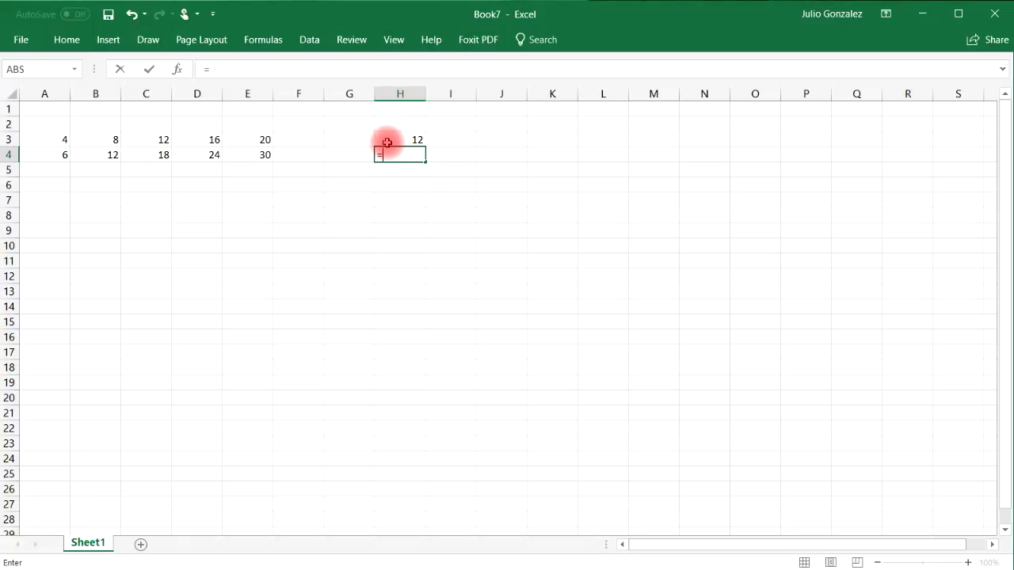
{"action": "type", "text": "lcm"}
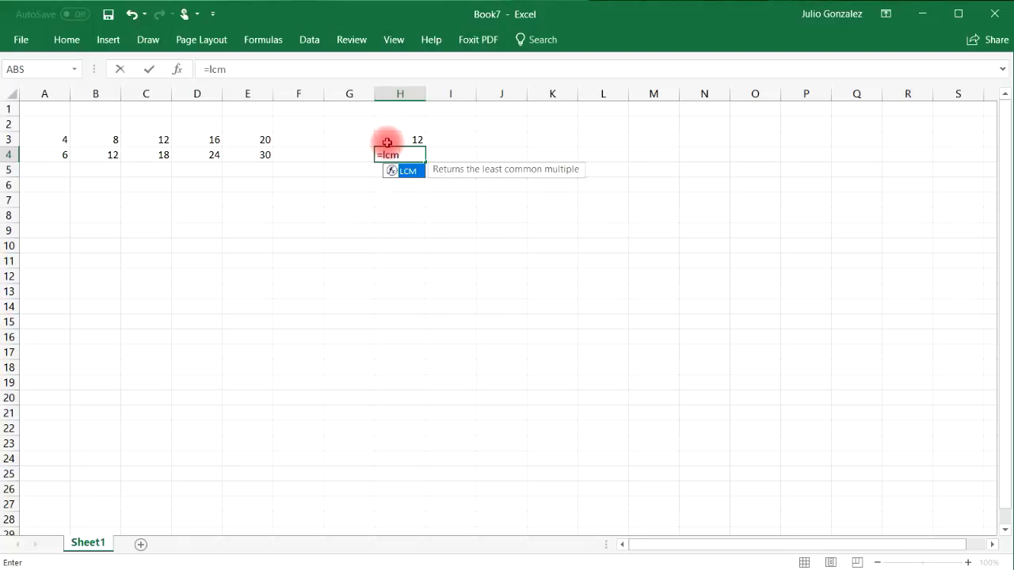
{"action": "type", "text": "(8,9)"}
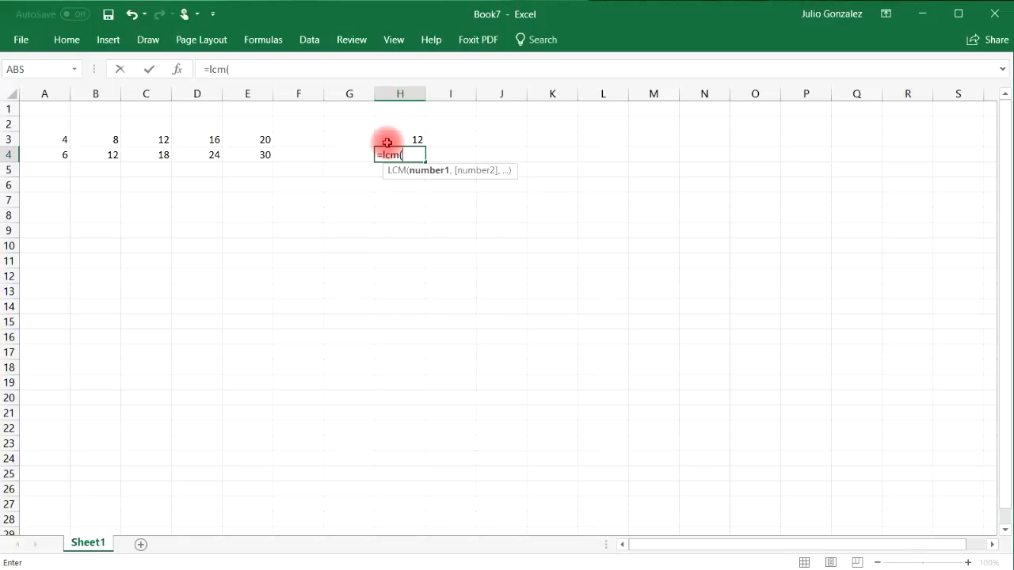
{"action": "key", "text": "Return"}
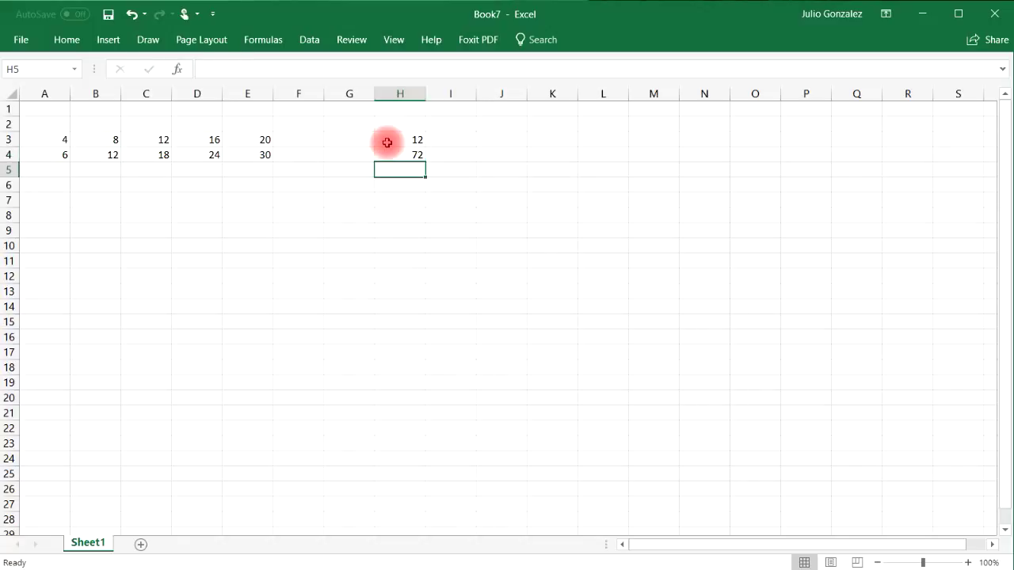
Step: Calculate the least common multiple of 12 and 18 in cell H5 with the formula =lcm(12,18)
{"action": "type", "text": "=lcm"}
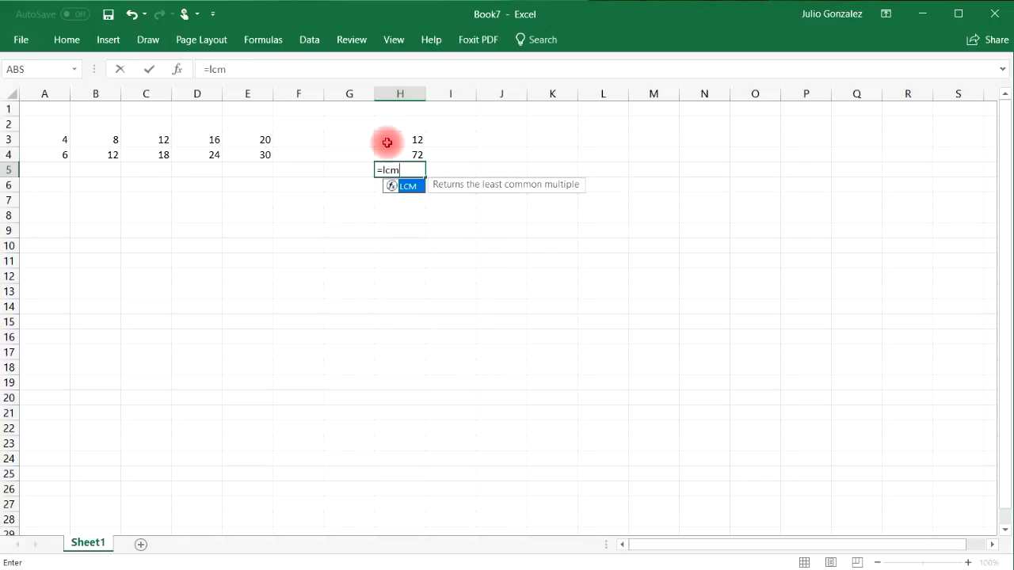
{"action": "type", "text": "(12,"}
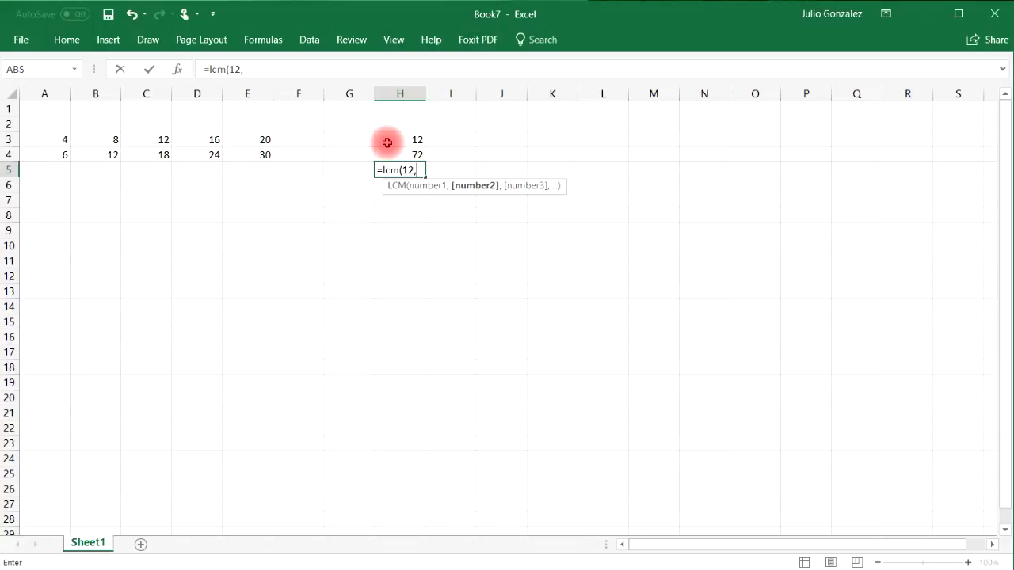
{"action": "type", "text": "18)"}
{"action": "key", "text": "Return"}
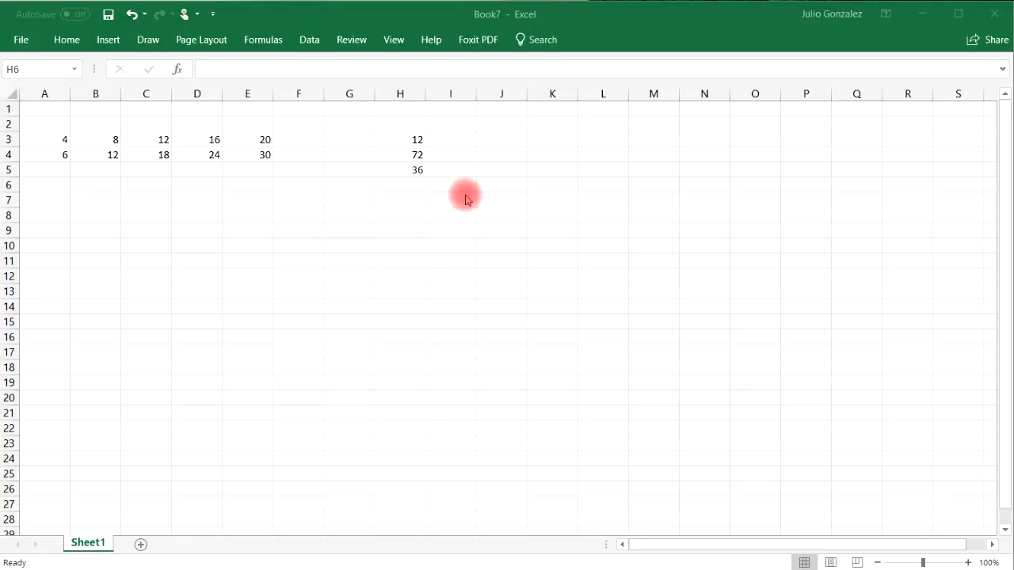
Step: Enter the numbers 2, 3 and 4 down column A in cells A8 to A10
{"action": "left_click", "coordinate": [52, 217]}
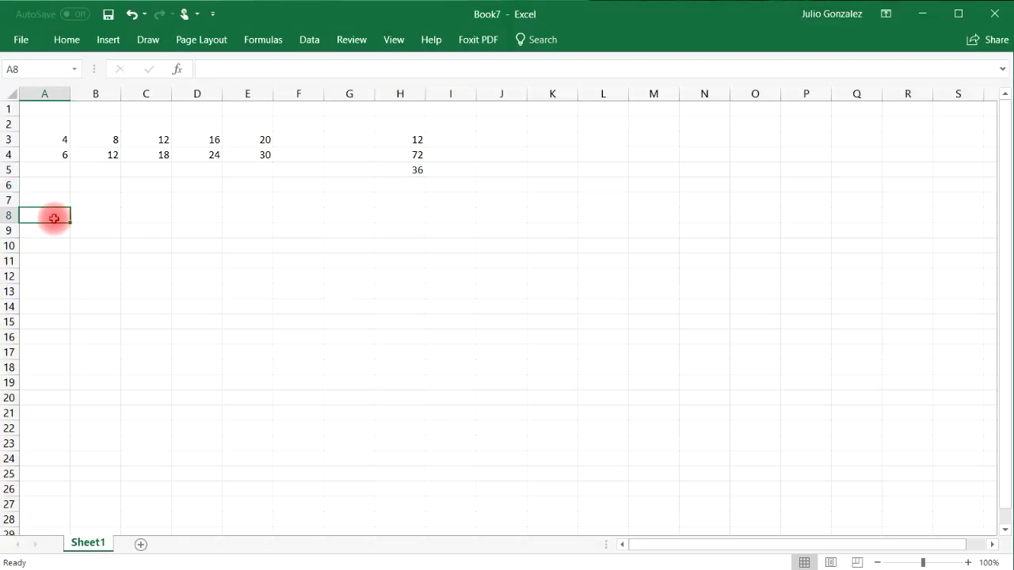
{"action": "type", "text": "2"}
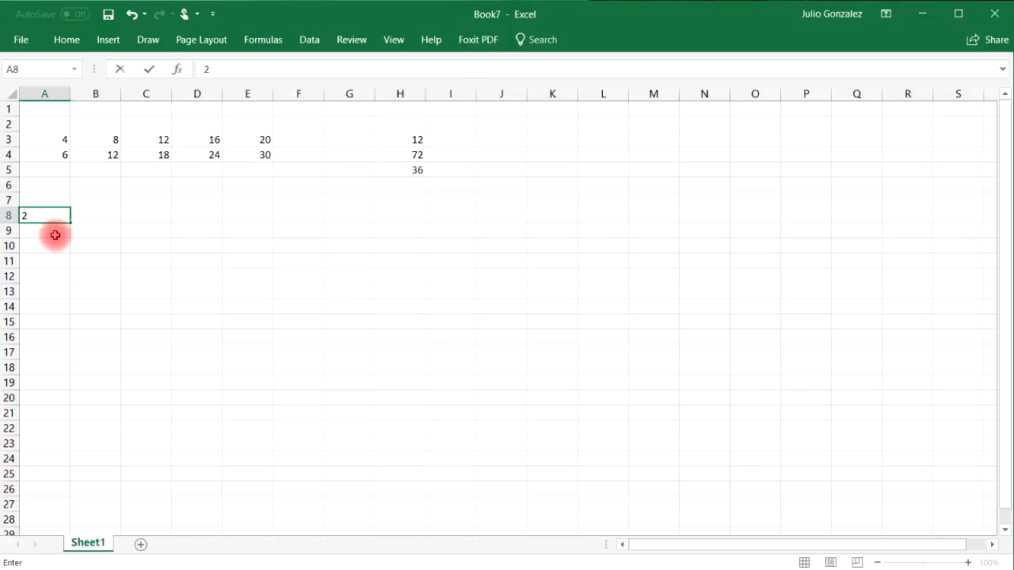
{"action": "key", "text": "Return"}
{"action": "type", "text": "3"}
{"action": "key", "text": "Return"}
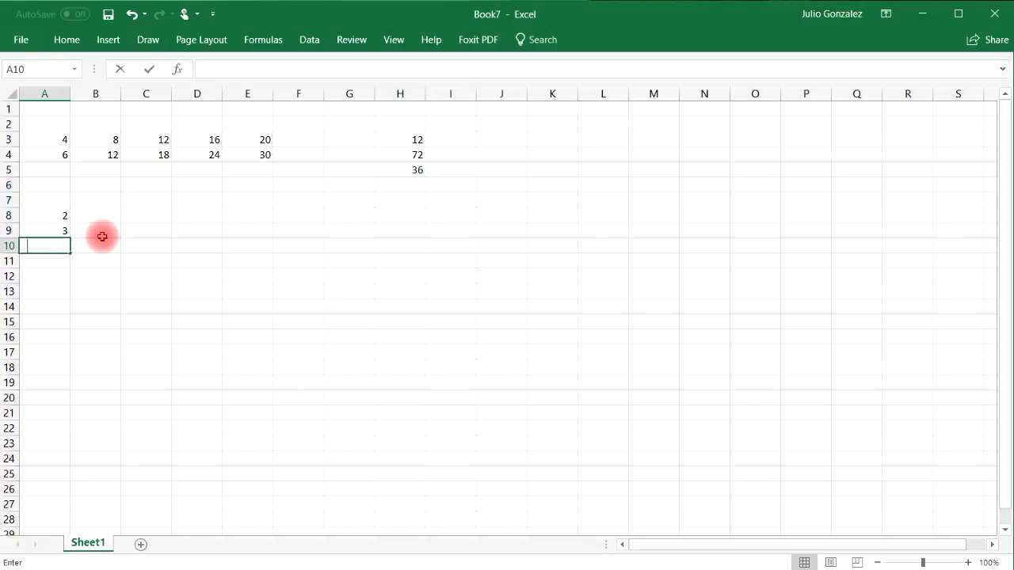
{"action": "type", "text": "4"}
Step: Enter the multiples of 2 (4, 6, 8 and 10) across row 8 in cells B8 to E8
{"action": "left_click", "coordinate": [106, 216]}
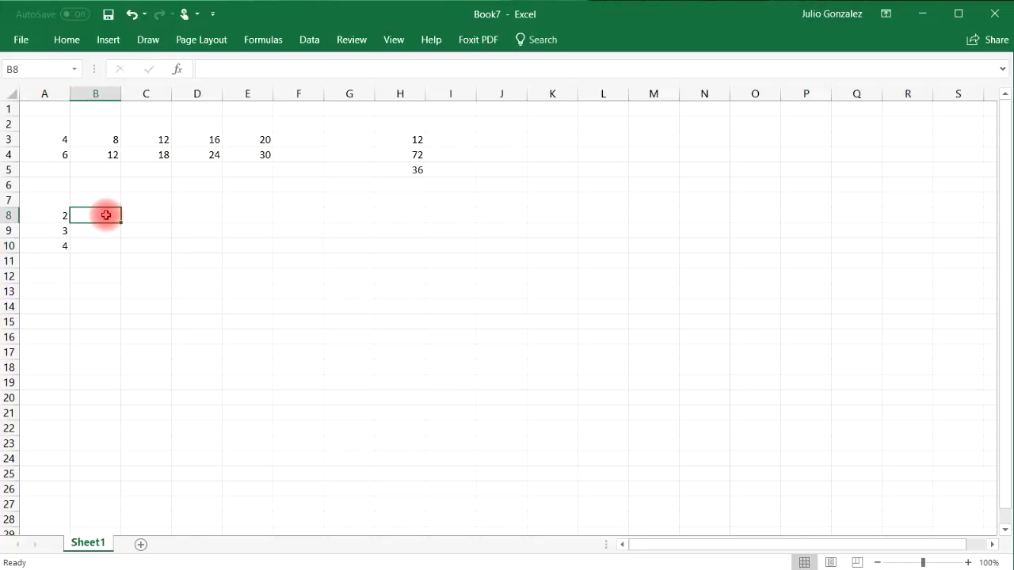
{"action": "type", "text": "4"}
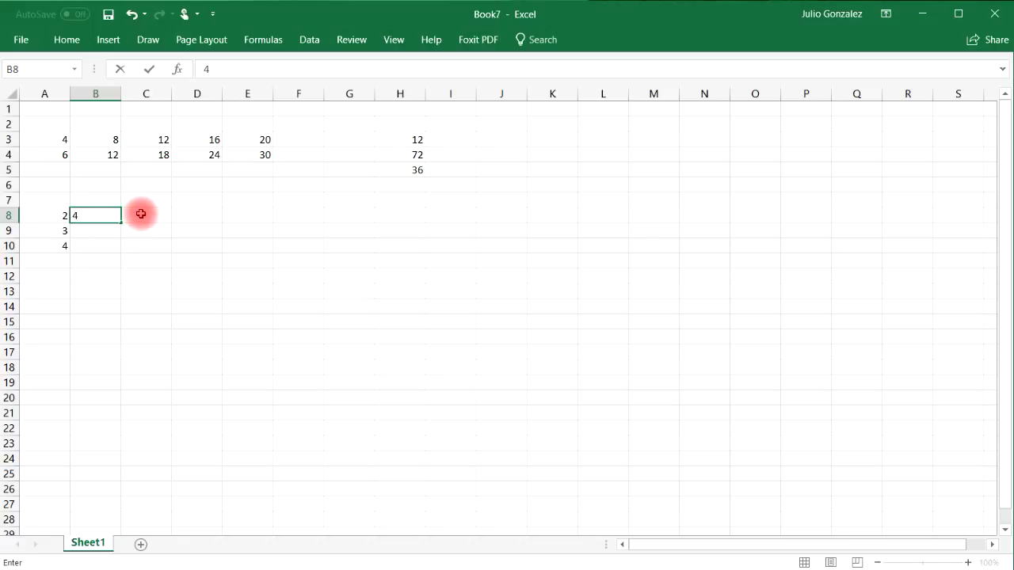
{"action": "left_click", "coordinate": [143, 213]}
{"action": "type", "text": "6"}
{"action": "left_click", "coordinate": [213, 216]}
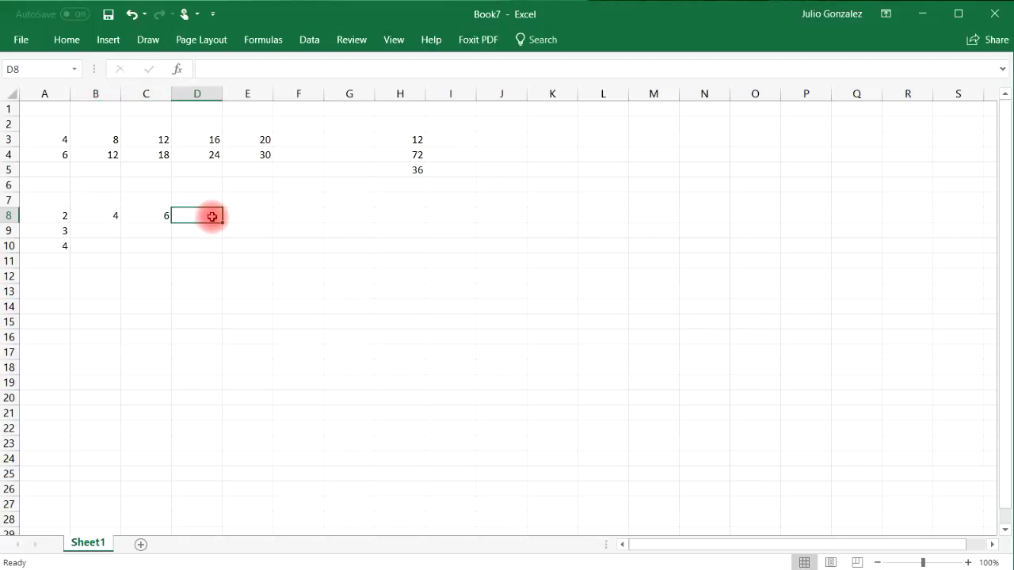
{"action": "type", "text": "8"}
{"action": "left_click", "coordinate": [256, 226]}
{"action": "left_click", "coordinate": [257, 215]}
{"action": "type", "text": "1"}
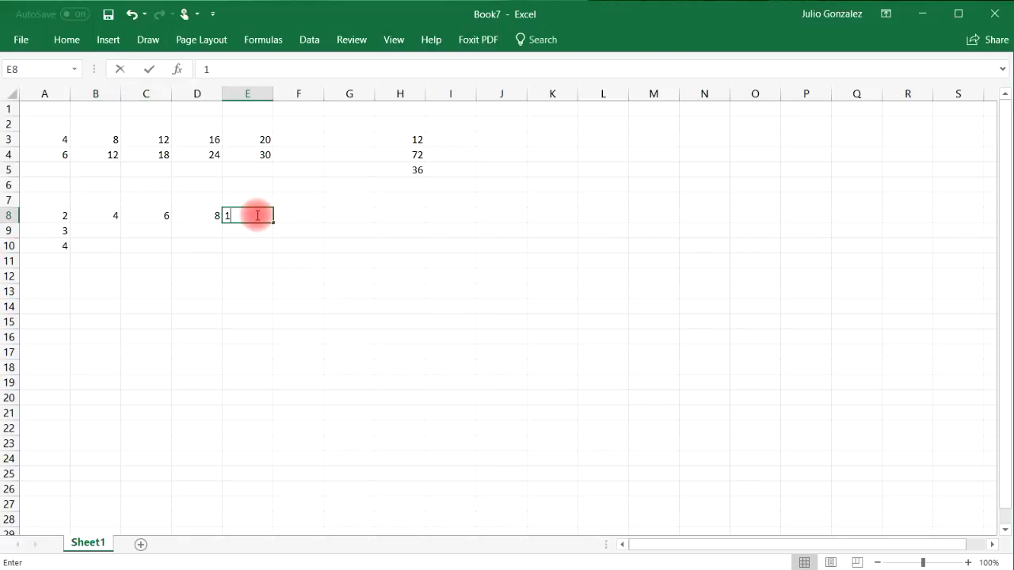
{"action": "type", "text": "0"}
Step: Continue the multiples of 2 in row 8 with 12, 14, 16 and 18 in cells F8 to I8
{"action": "left_click", "coordinate": [313, 215]}
{"action": "type", "text": "12"}
{"action": "left_click", "coordinate": [357, 215]}
{"action": "type", "text": "1"}
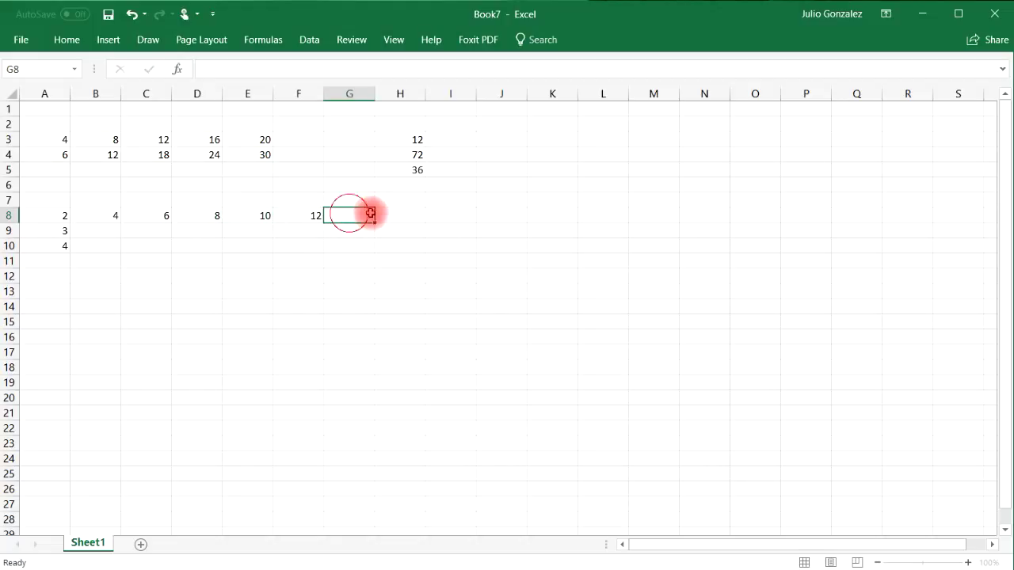
{"action": "type", "text": "4"}
{"action": "left_click", "coordinate": [407, 212]}
{"action": "type", "text": "16"}
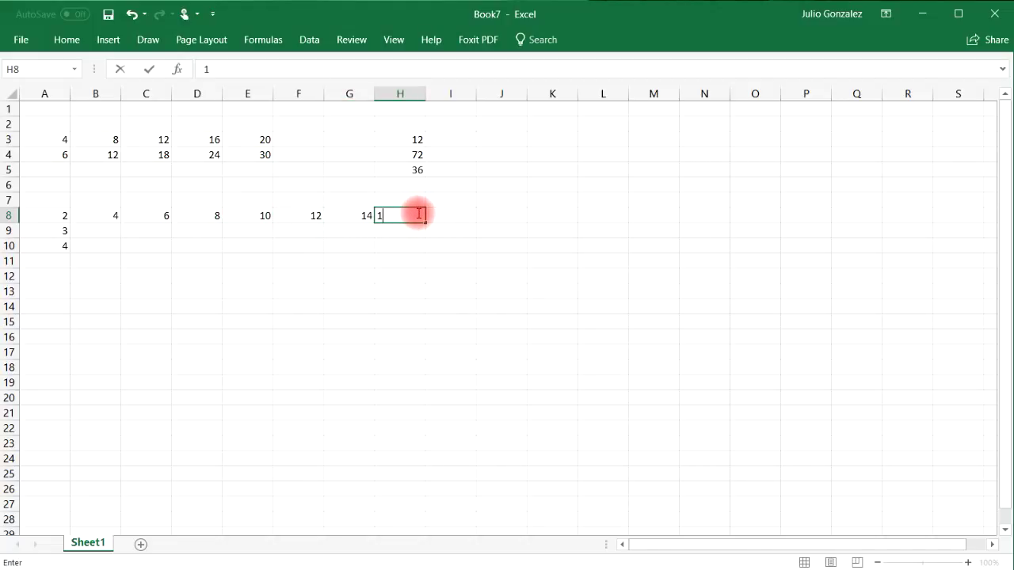
{"action": "left_click", "coordinate": [442, 215]}
{"action": "type", "text": "18"}
{"action": "left_click", "coordinate": [421, 231]}
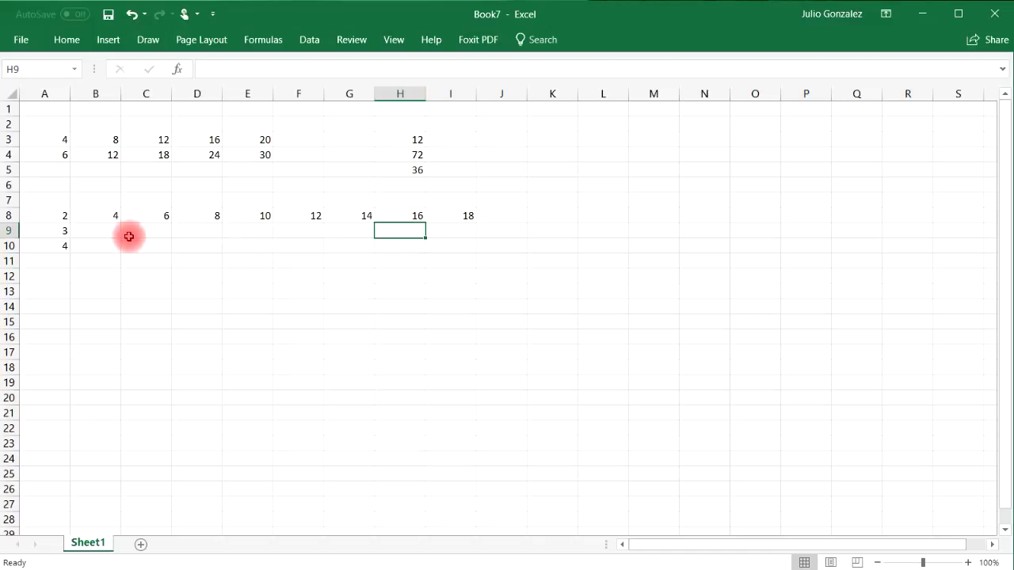
Step: Enter the multiples of 3 (6 and 9) in cells B9 and C9
{"action": "left_click", "coordinate": [104, 231]}
{"action": "type", "text": "6"}
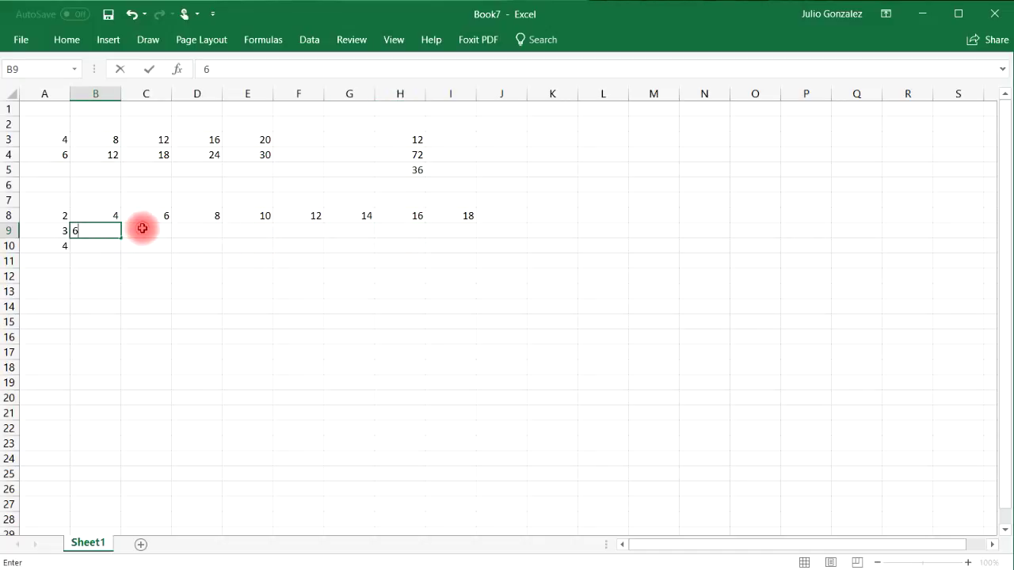
{"action": "left_click", "coordinate": [143, 228]}
{"action": "type", "text": "9"}
{"action": "left_click", "coordinate": [192, 228]}
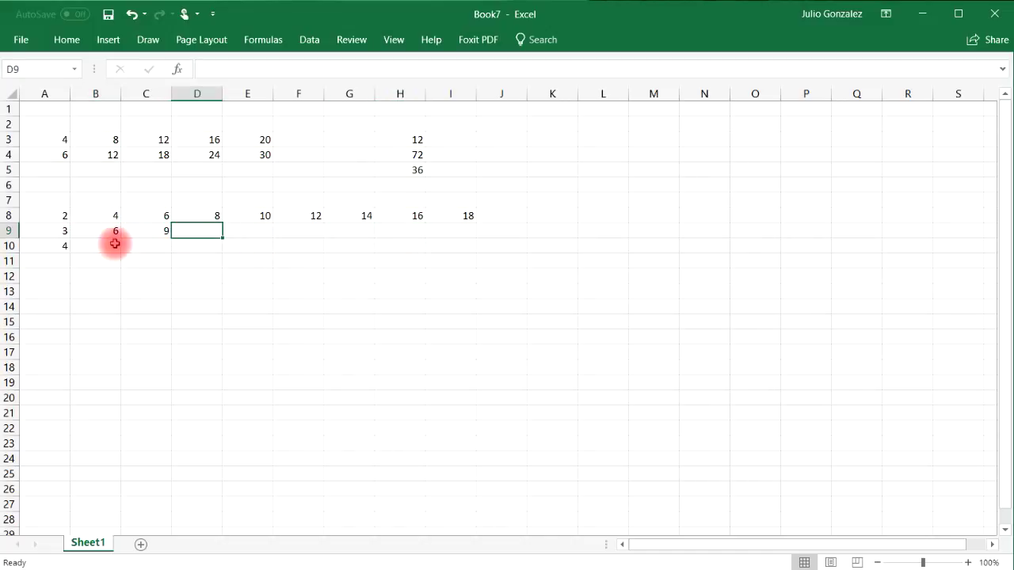
Step: Try to generate the remaining multiples of 3 by filling cell A9 across row 9 to I9
{"action": "left_click", "coordinate": [63, 228]}
{"action": "left_click_drag", "start_coordinate": [71, 235], "coordinate": [463, 250]}
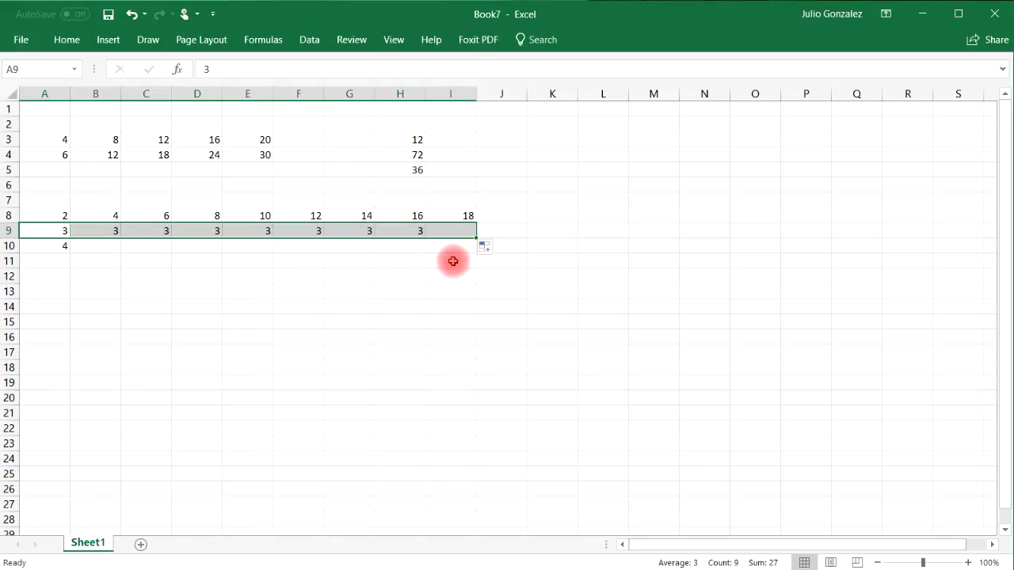
{"action": "left_click", "coordinate": [169, 275]}
Step: Replace the filled values in cells B9 to E9 with the multiples 6, 9, 12 and 15
{"action": "left_click", "coordinate": [102, 230]}
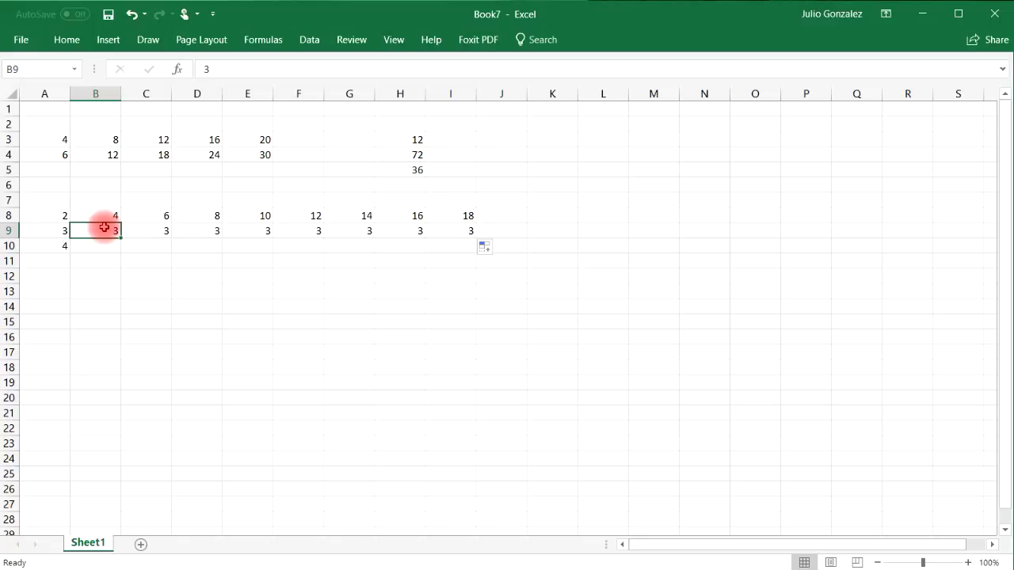
{"action": "type", "text": "6"}
{"action": "left_click", "coordinate": [153, 228]}
{"action": "type", "text": "9"}
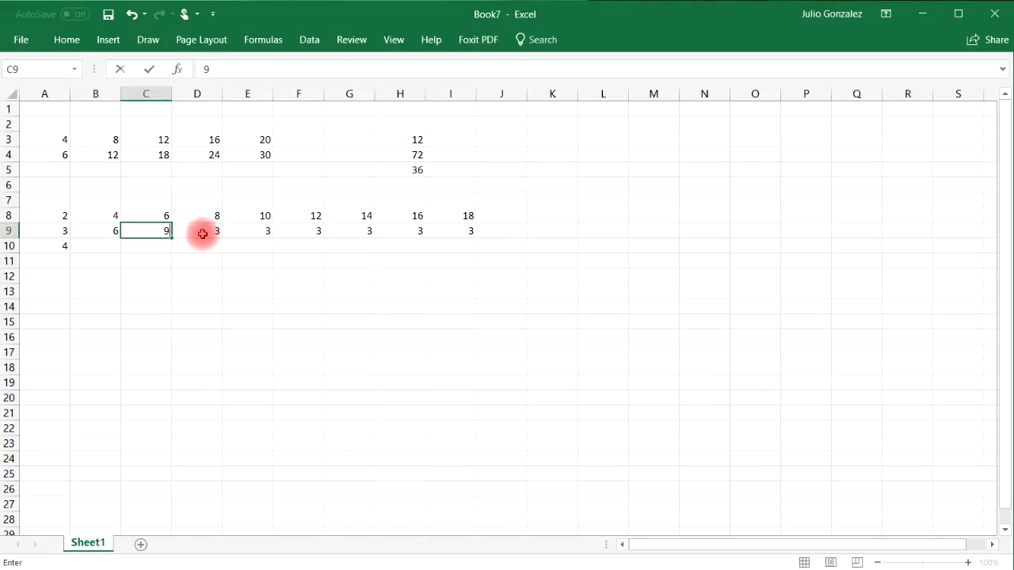
{"action": "left_click", "coordinate": [207, 230]}
{"action": "type", "text": "12"}
{"action": "left_click", "coordinate": [264, 231]}
{"action": "type", "text": "15"}
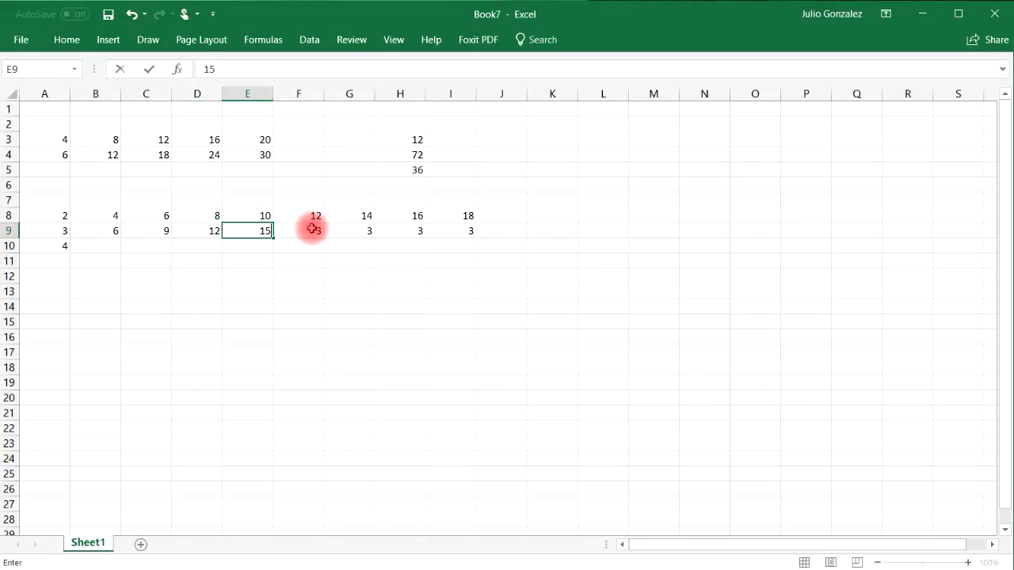
Step: Replace the filled values in cells F9 to I9 with the multiples 18, 21, 24 and 27
{"action": "left_click", "coordinate": [315, 230]}
{"action": "type", "text": "18"}
{"action": "left_click", "coordinate": [365, 230]}
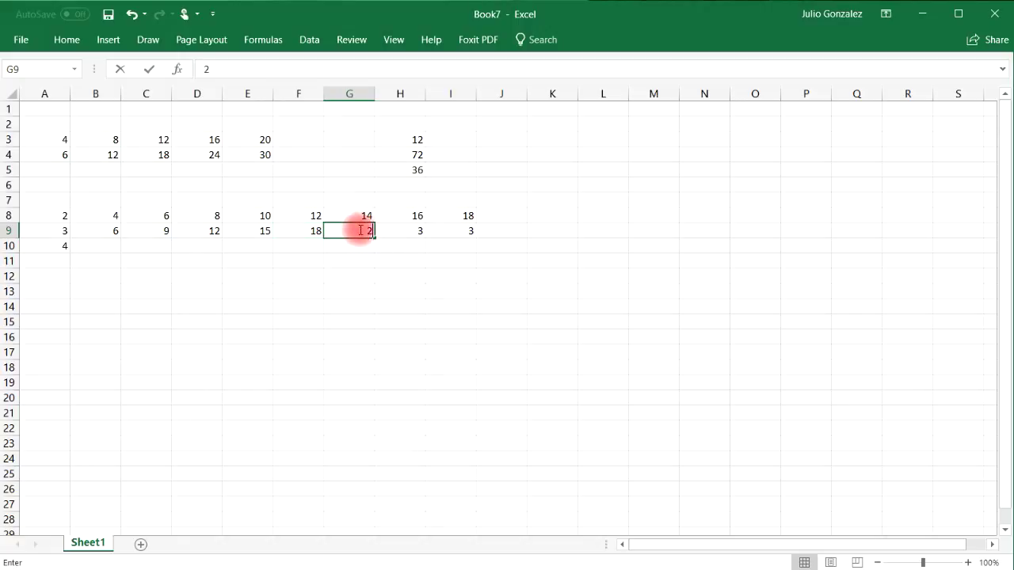
{"action": "type", "text": "21"}
{"action": "left_click", "coordinate": [400, 232]}
{"action": "type", "text": "24"}
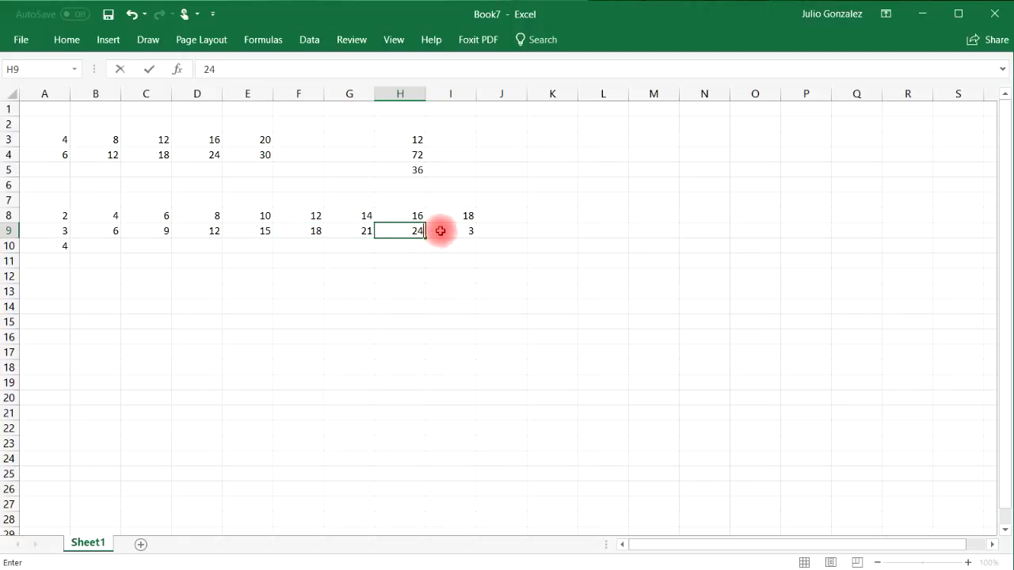
{"action": "left_click", "coordinate": [468, 231]}
{"action": "type", "text": "27"}
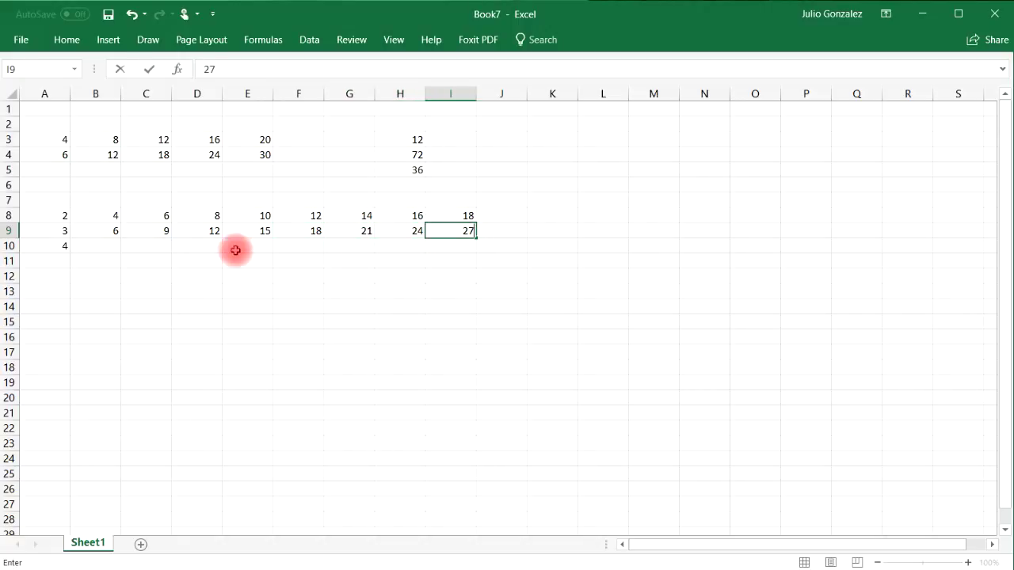
Step: Enter the multiples of 4 (8, 12, 16 and 20) across row 10 in cells B10 to E10
{"action": "left_click", "coordinate": [92, 248]}
{"action": "type", "text": "8"}
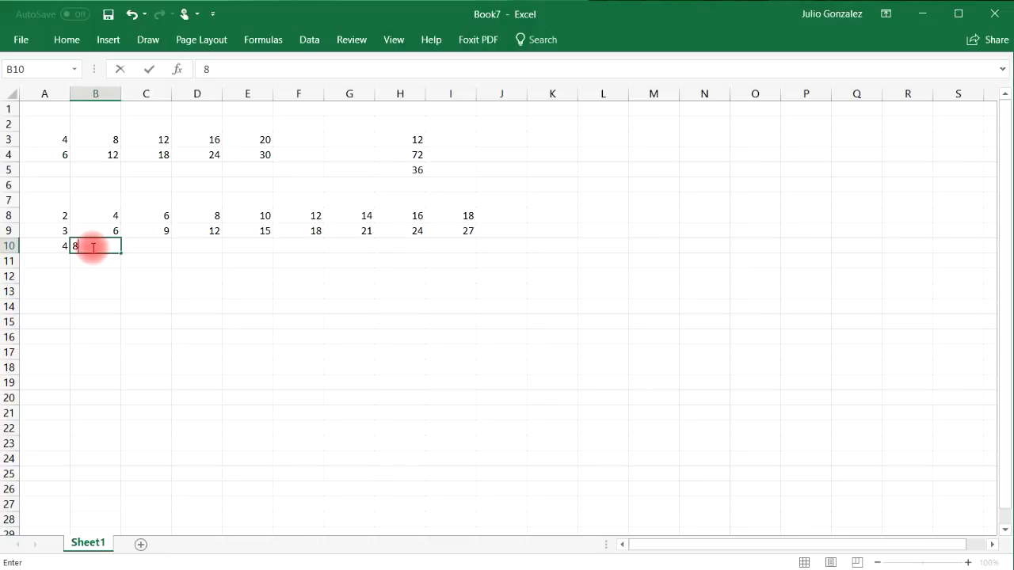
{"action": "left_click", "coordinate": [147, 245]}
{"action": "type", "text": "12"}
{"action": "left_click", "coordinate": [205, 246]}
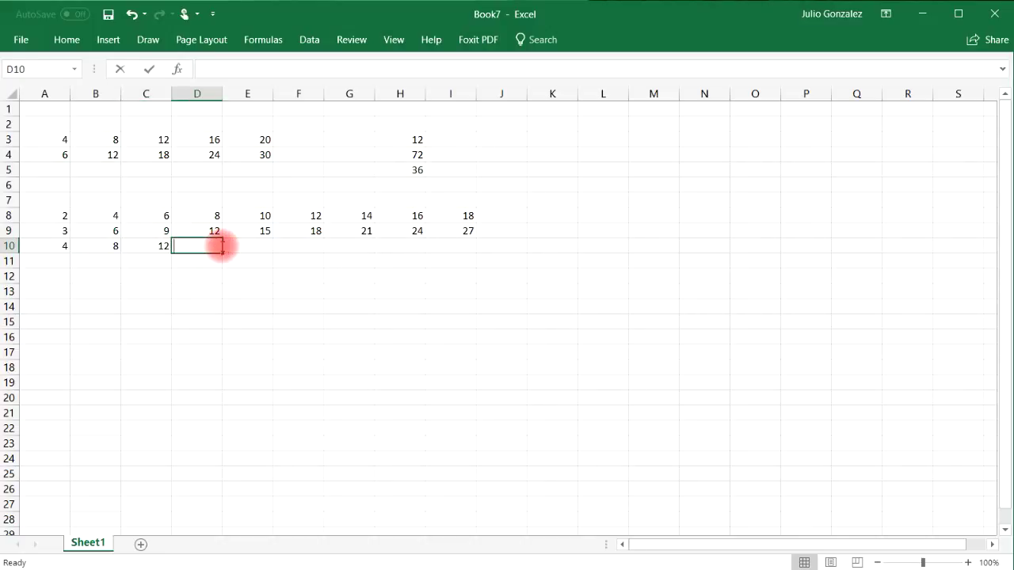
{"action": "type", "text": "16"}
{"action": "left_click", "coordinate": [254, 243]}
{"action": "type", "text": "2"}
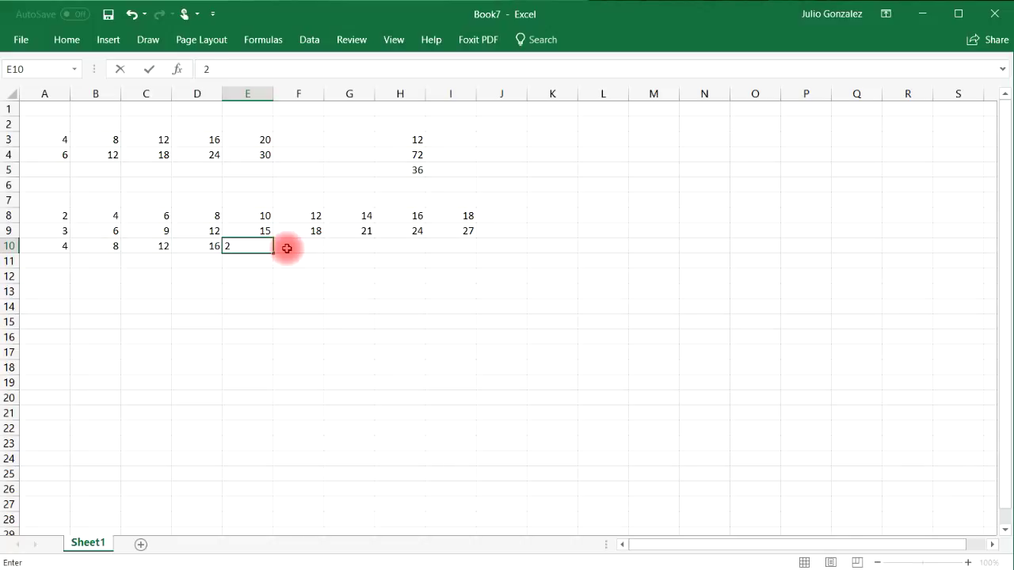
{"action": "type", "text": "0"}
{"action": "left_click", "coordinate": [307, 249]}
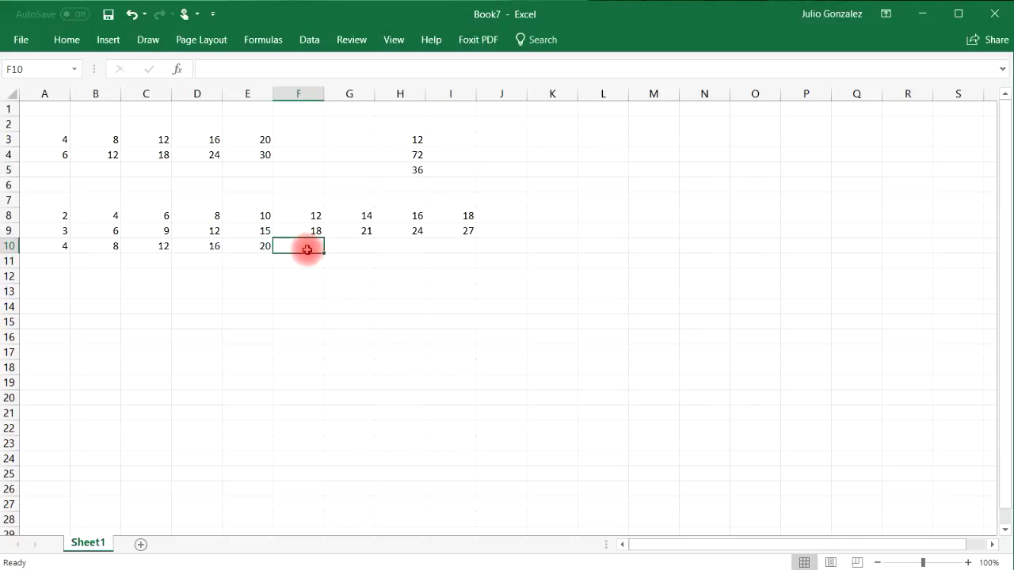
Step: Select the common multiple 12 in all three lists together, in cells C10, D9 and F8
{"action": "left_click", "coordinate": [150, 244]}
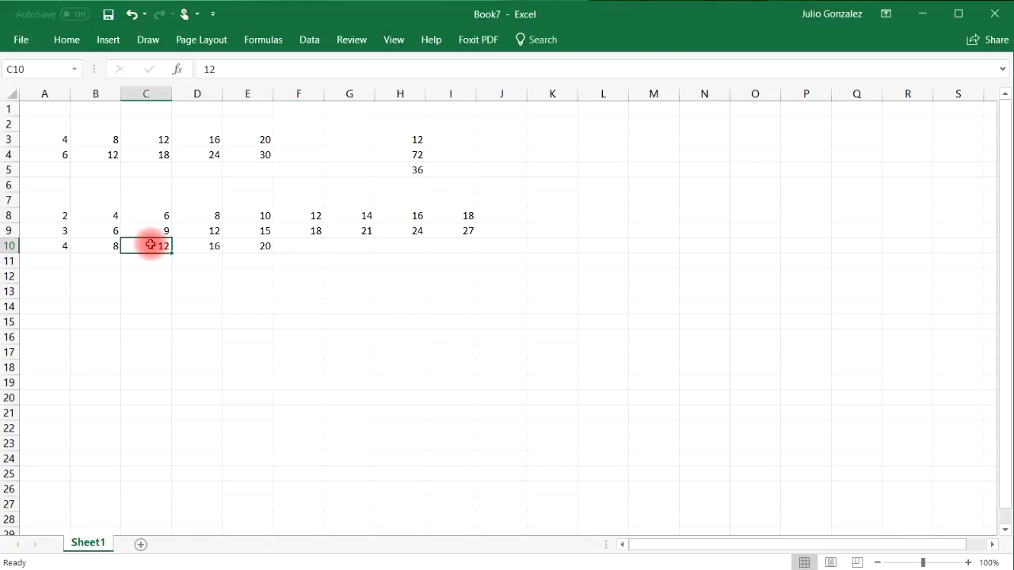
{"action": "left_click", "coordinate": [198, 229], "text": "ctrl"}
{"action": "left_click", "coordinate": [306, 216], "text": "ctrl"}
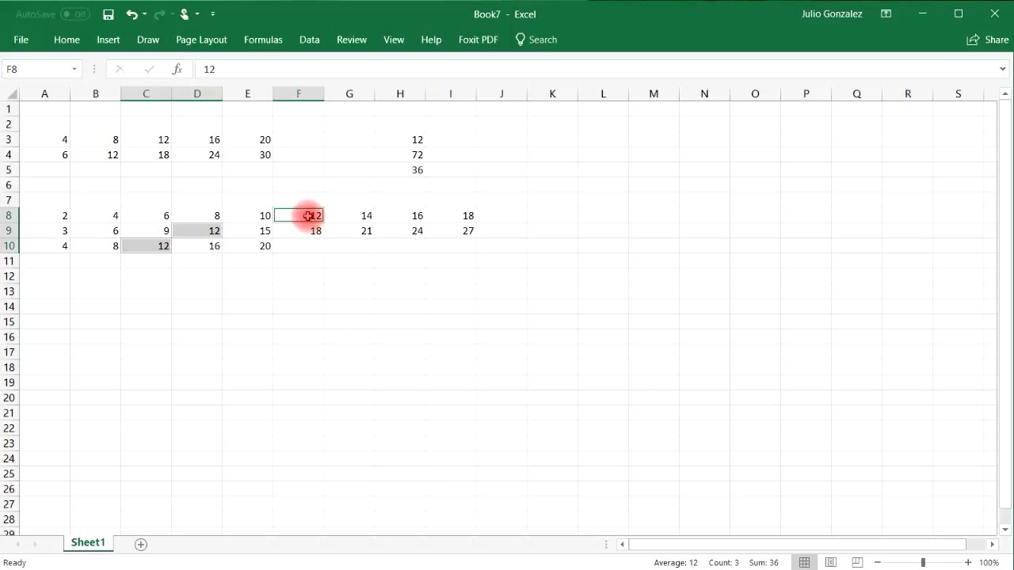
{"action": "left_click", "coordinate": [308, 198], "text": "ctrl"}
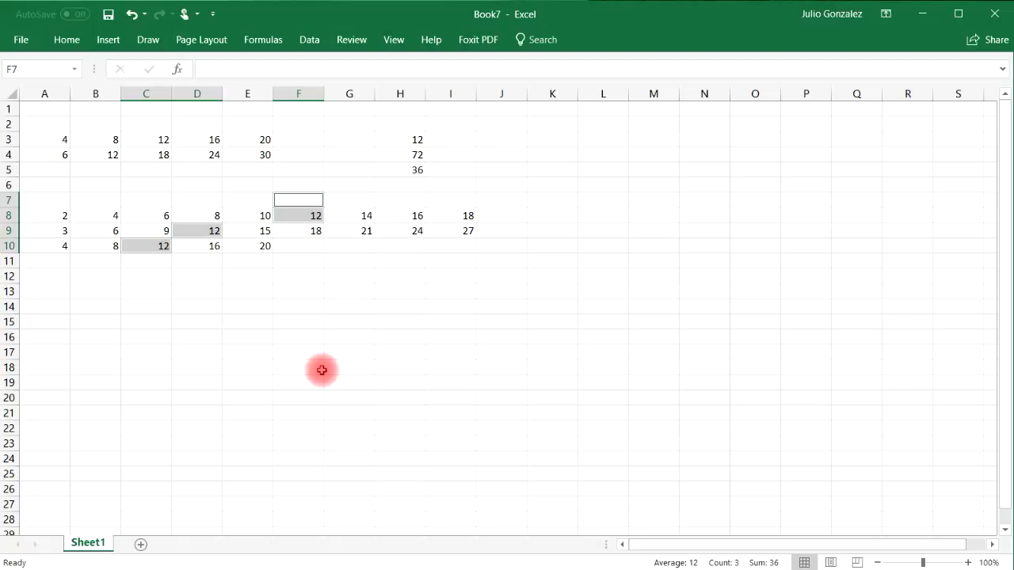
Step: Calculate the least common multiple of 2, 3 and 4 in cell K10 with the formula =lcm(2,3,4)
{"action": "left_click", "coordinate": [552, 245]}
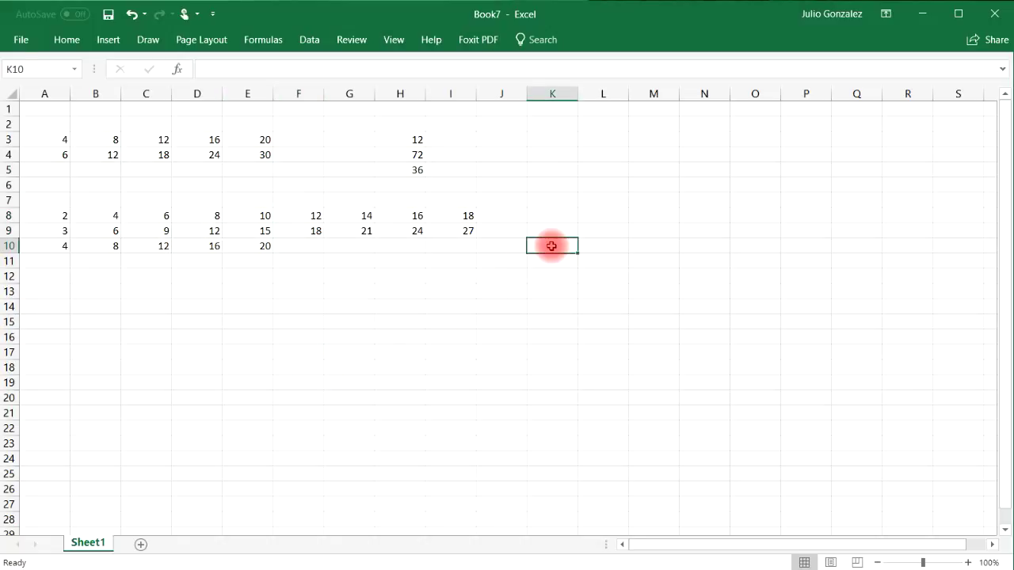
{"action": "type", "text": "=lcm"}
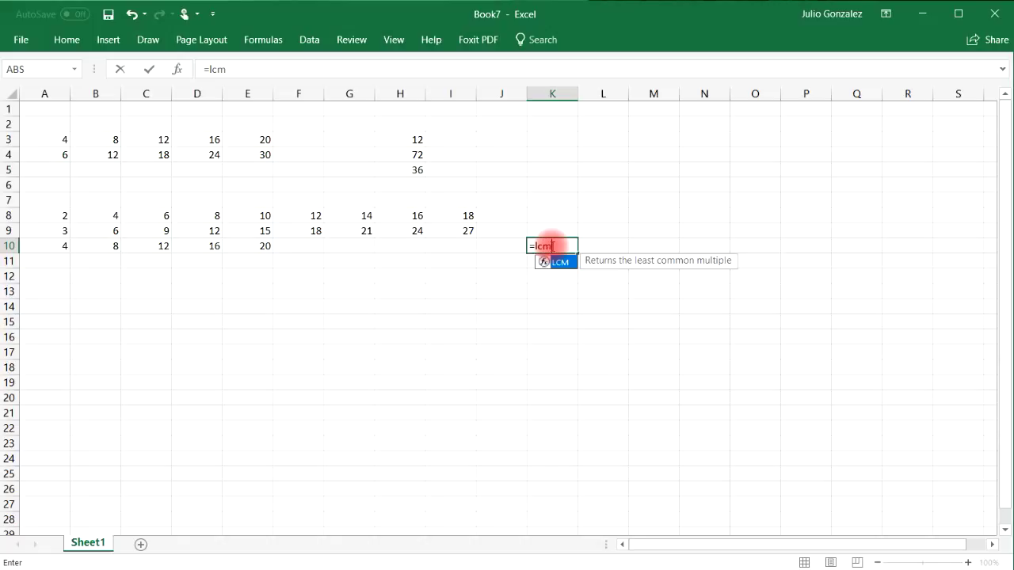
{"action": "type", "text": "(2,"}
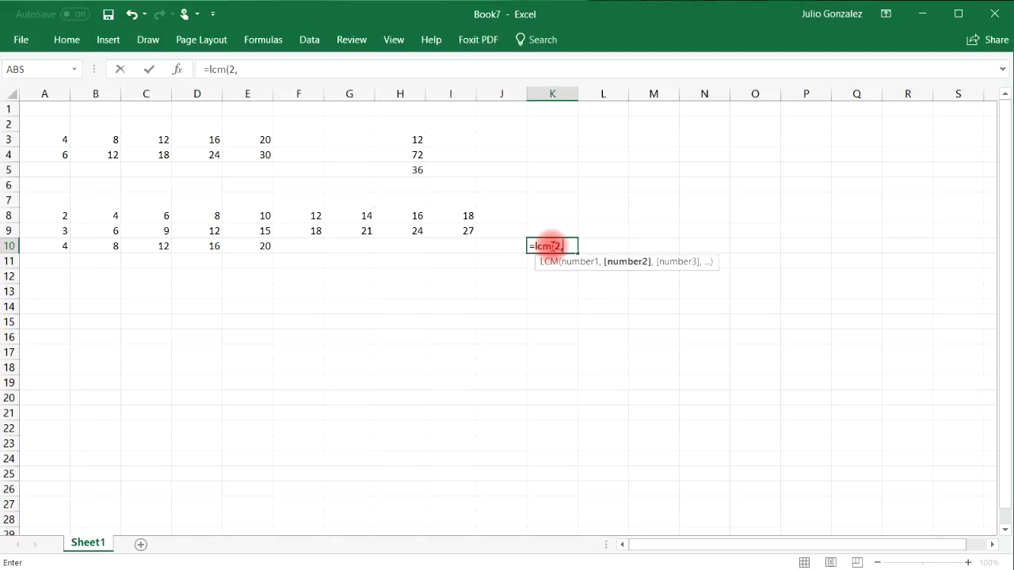
{"action": "type", "text": "3,4)"}
{"action": "key", "text": "Return"}
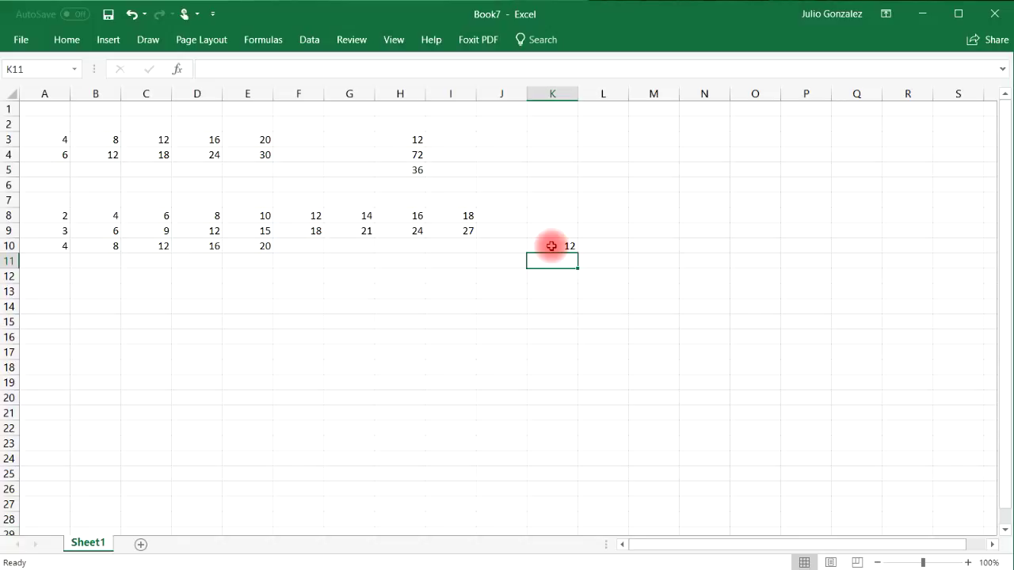
Step: Calculate the least common multiple of 3, 4 and 5 in cell B12 with the formula =lcm(3,4,5)
{"action": "left_click", "coordinate": [100, 282]}
{"action": "double_click", "coordinate": [103, 282]}
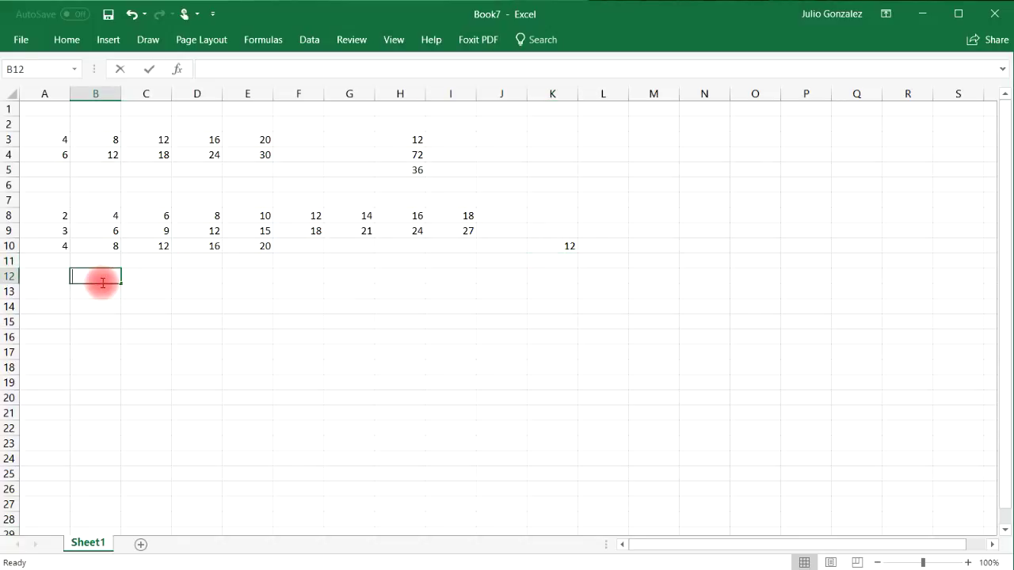
{"action": "type", "text": "=lcm"}
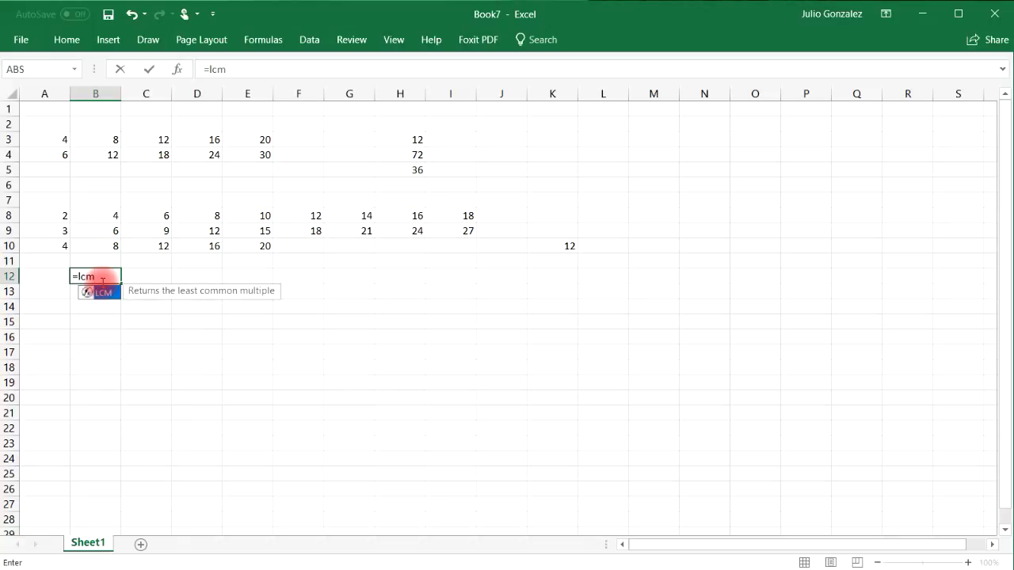
{"action": "type", "text": "(3,"}
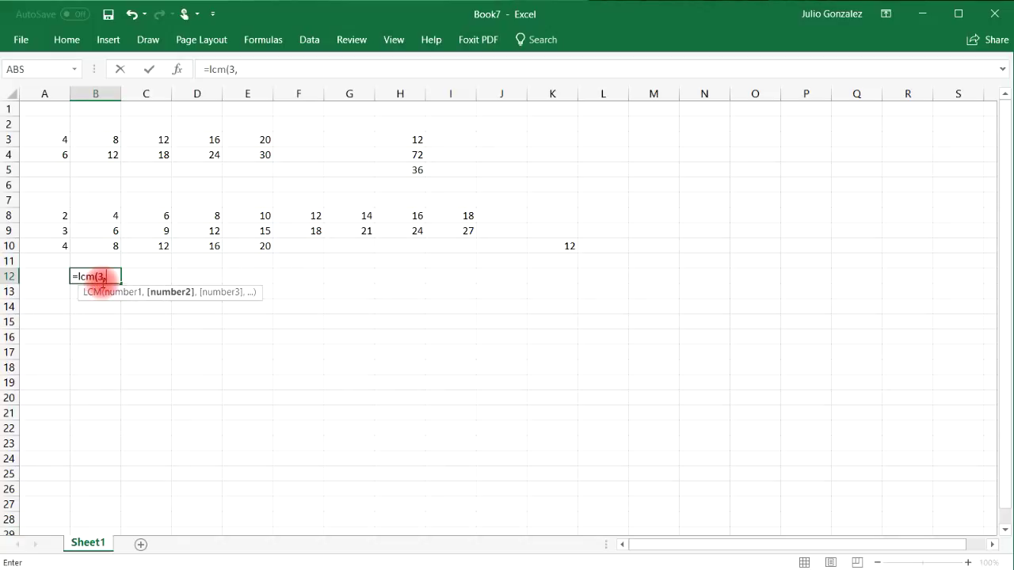
{"action": "type", "text": "4,5"}
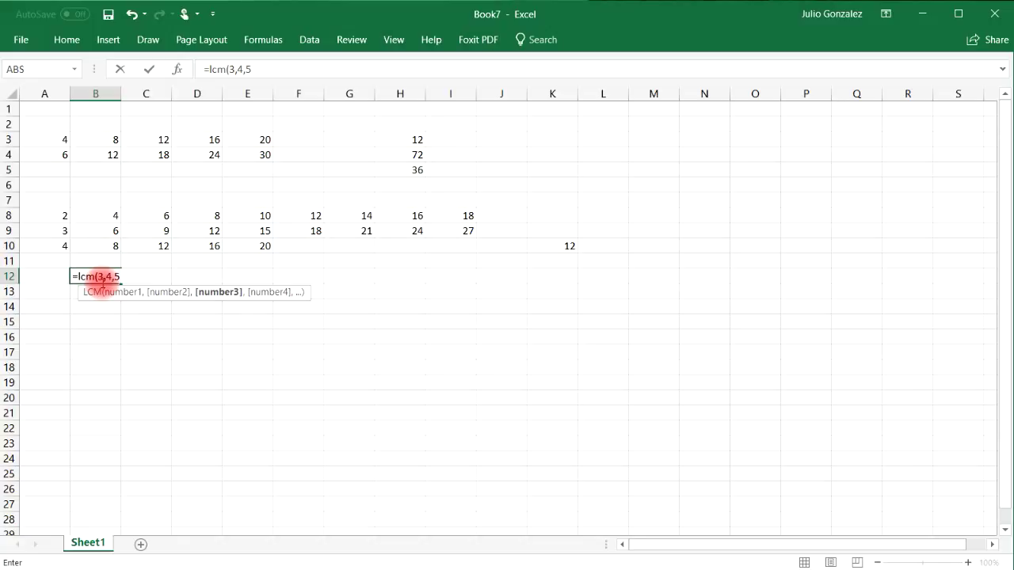
{"action": "type", "text": ")"}
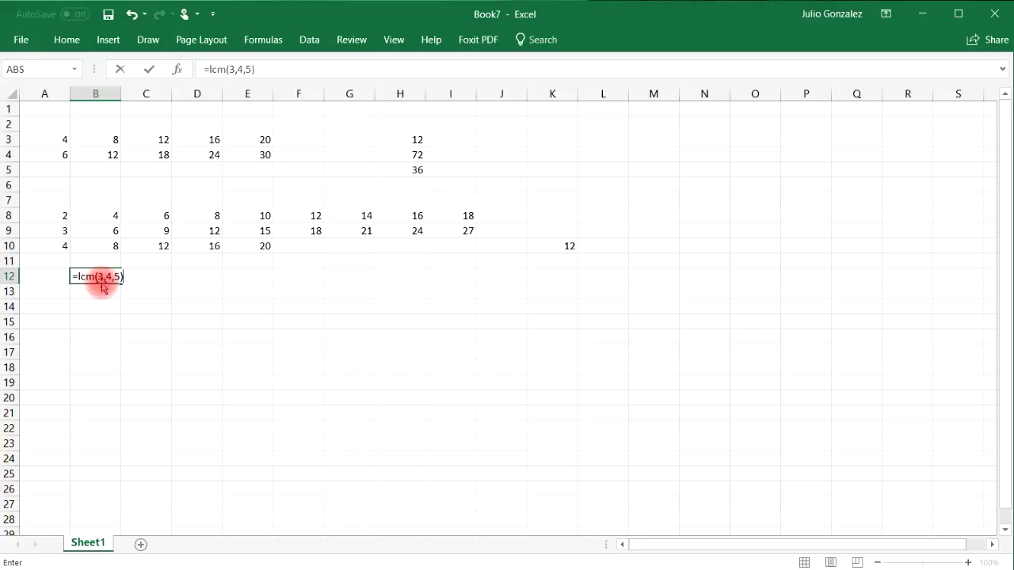
{"action": "key", "text": "Return"}
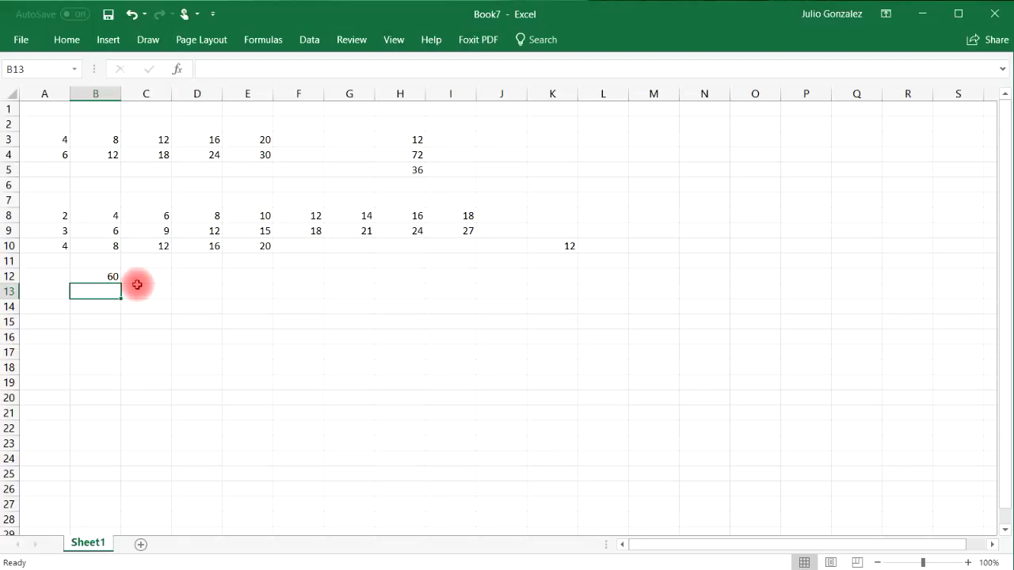
Step: Enter the numbers 3, 4 and 5 across row 13 in cells B13 to D13
{"action": "type", "text": "3"}
{"action": "key", "text": "Tab"}
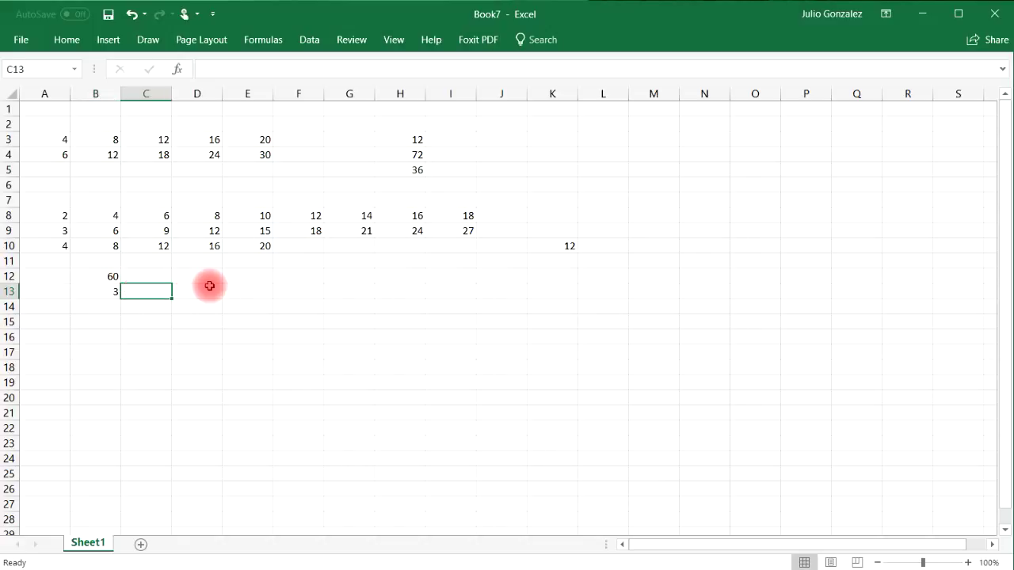
{"action": "type", "text": "4"}
{"action": "key", "text": "Tab"}
{"action": "type", "text": "5"}
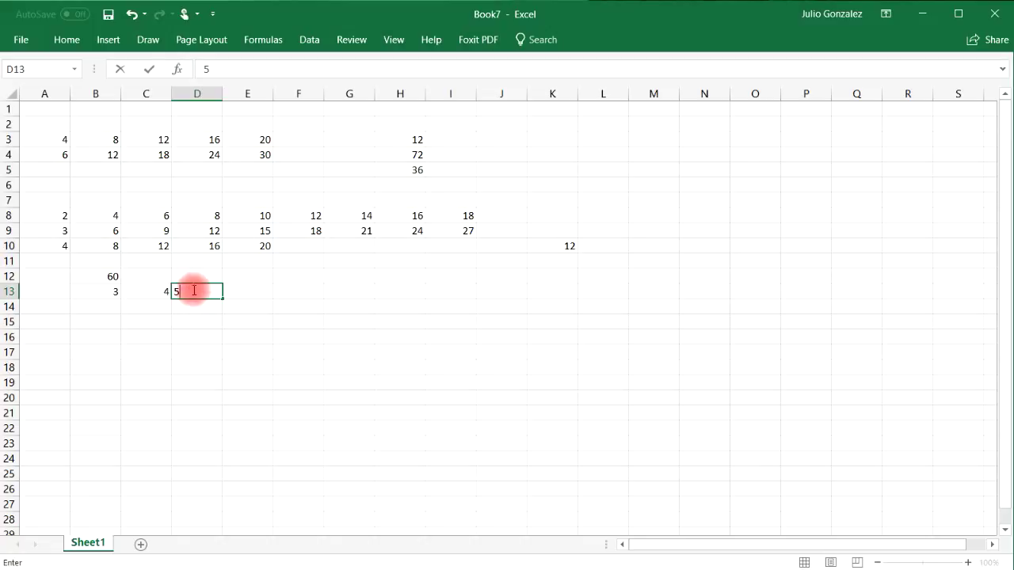
{"action": "key", "text": "Return"}
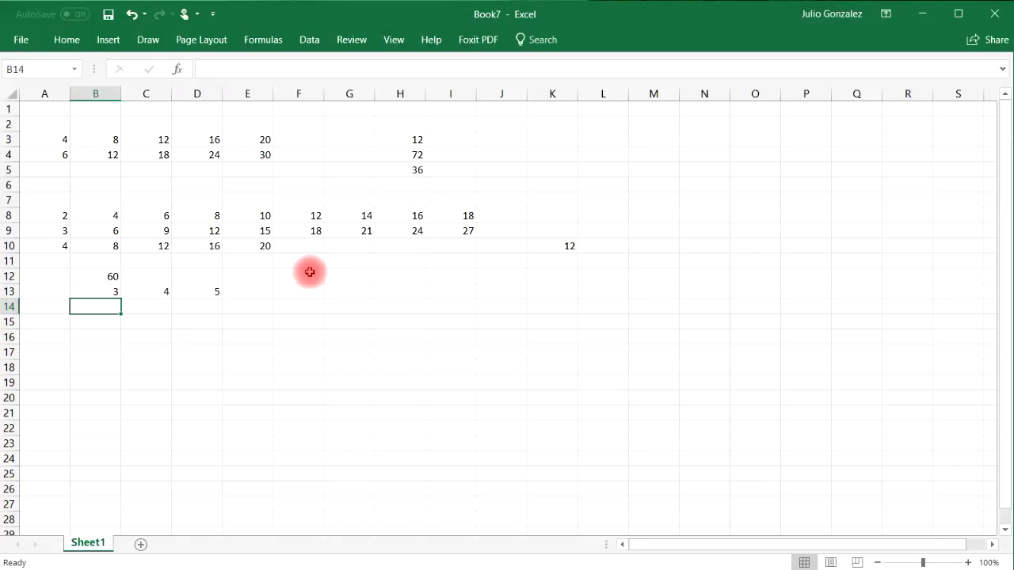
Step: Calculate the product of 3, 4 and 5 in cell F12 with the formula =3*4*5
{"action": "left_click", "coordinate": [283, 274]}
{"action": "type", "text": "=3"}
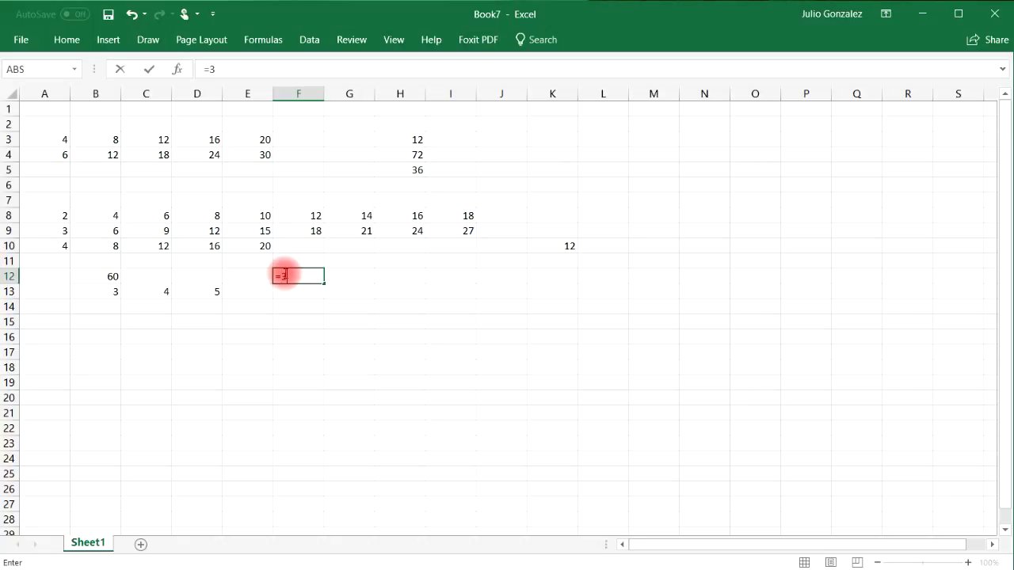
{"action": "type", "text": "*4*5"}
{"action": "key", "text": "Return"}
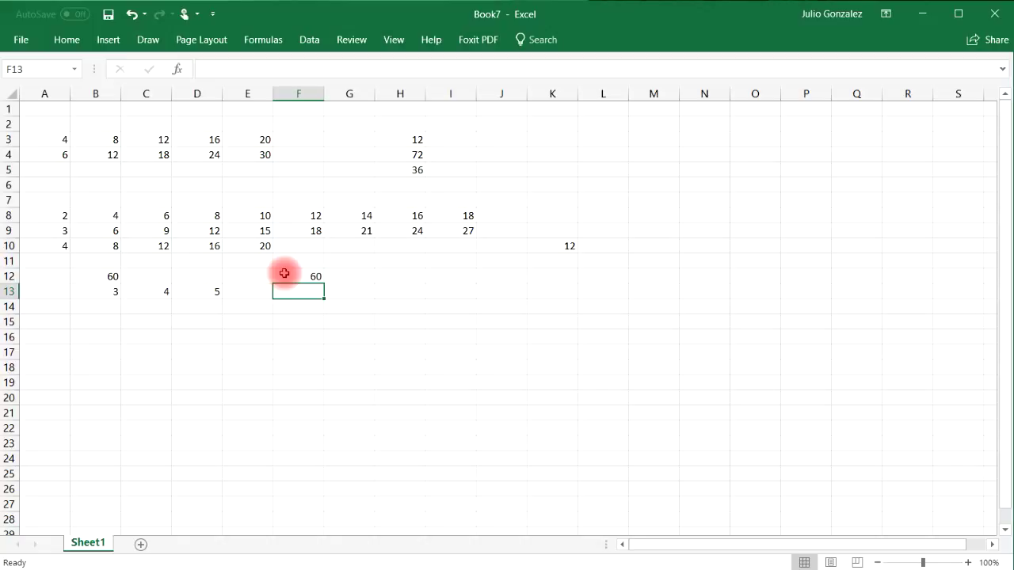
{"action": "left_click", "coordinate": [285, 274]}
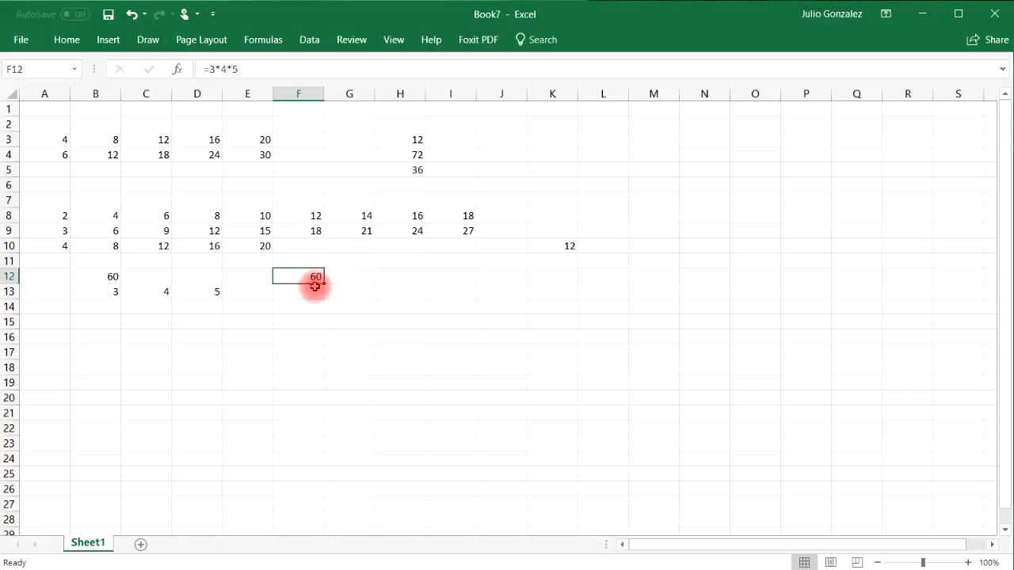
Step: Extend the list of multiples of 4 in row 3 with 24 in cell F3
{"action": "left_click", "coordinate": [294, 137]}
{"action": "type", "text": "24"}
{"action": "key", "text": "Return"}
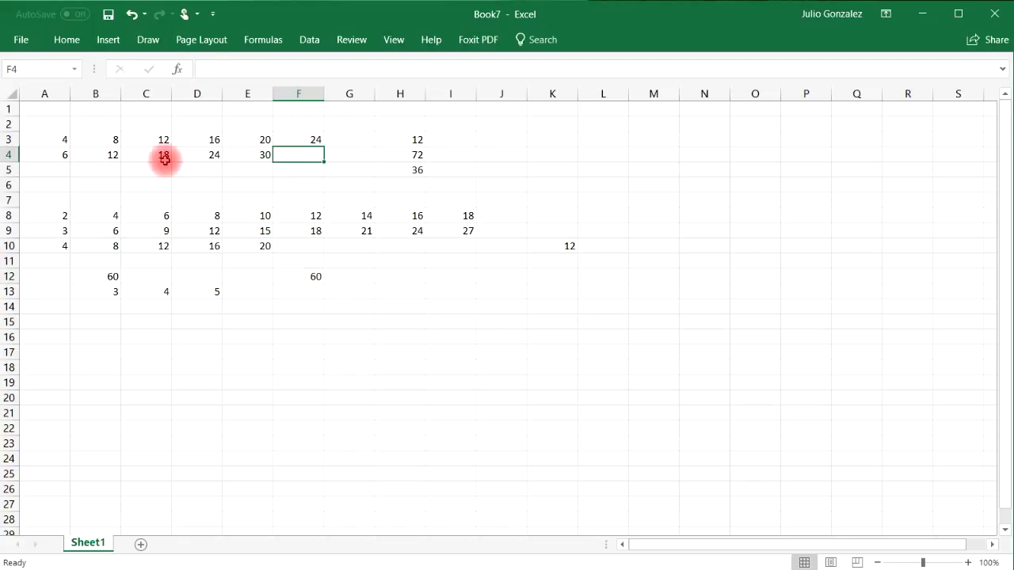
Step: Calculate the product of 4 and 6 in cell J3 with the formula =4*6
{"action": "left_click", "coordinate": [65, 152]}
{"action": "left_click", "coordinate": [504, 138]}
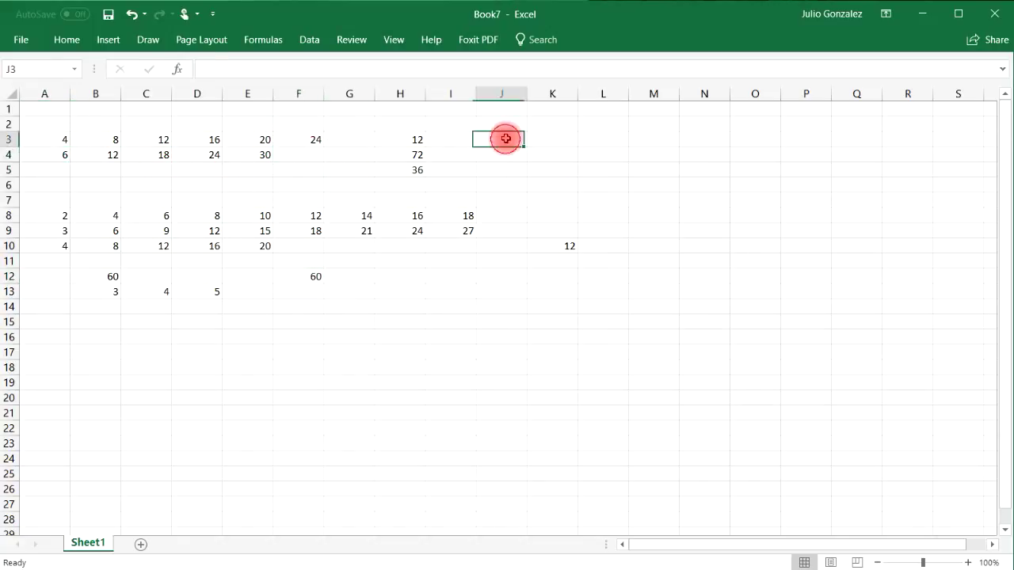
{"action": "type", "text": "=4*6"}
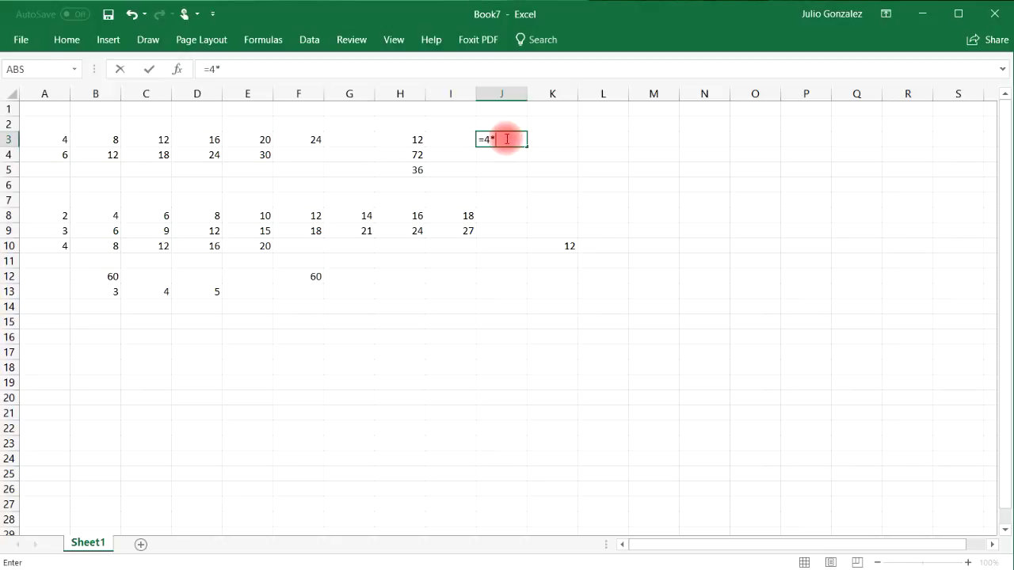
{"action": "key", "text": "Return"}
{"action": "left_click", "coordinate": [505, 139]}
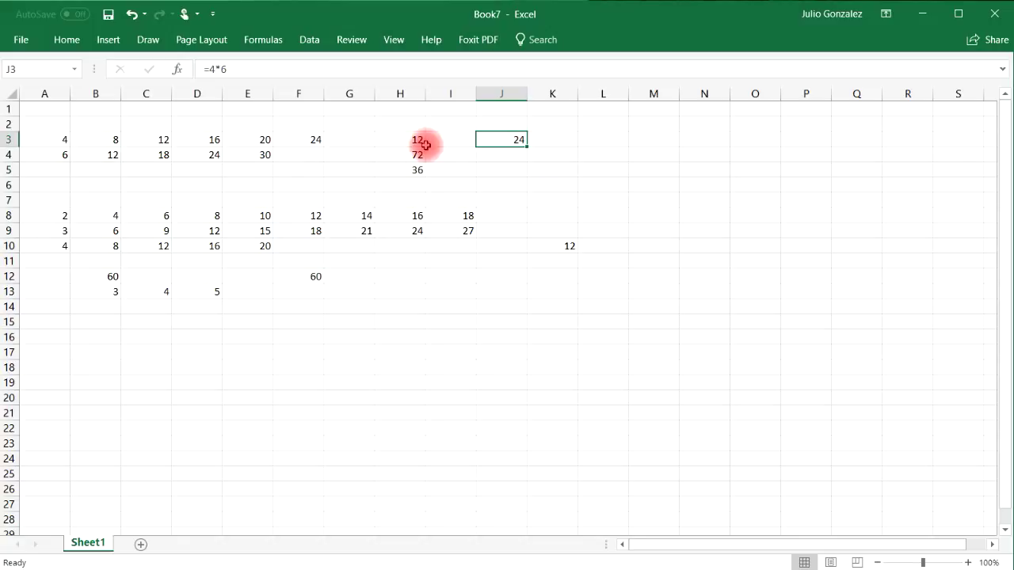
Step: Select the common multiple 12 in the lists for 4 and 6, in cells C3 and B4
{"action": "left_click", "coordinate": [166, 140]}
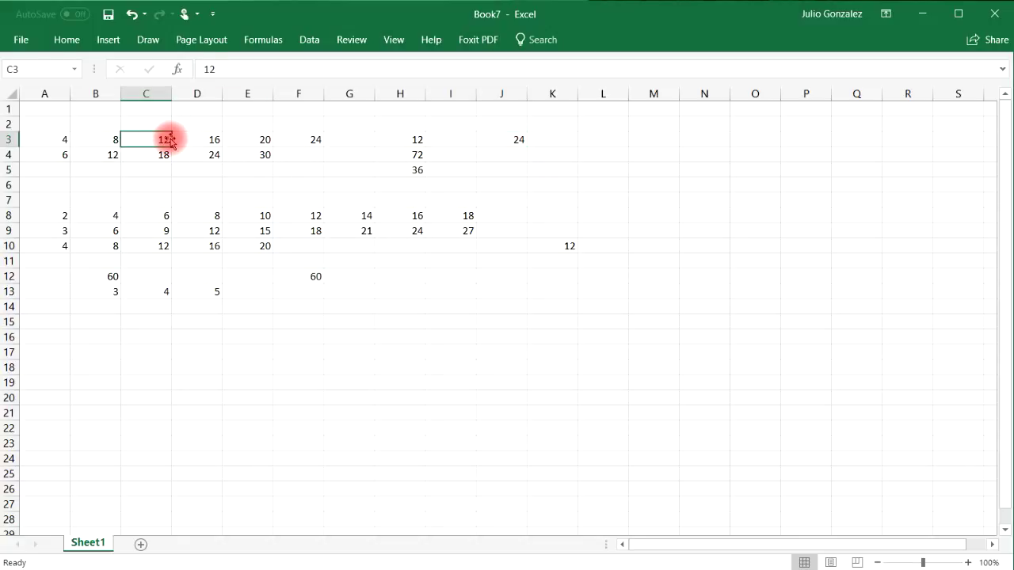
{"action": "left_click", "coordinate": [116, 152], "text": "ctrl"}
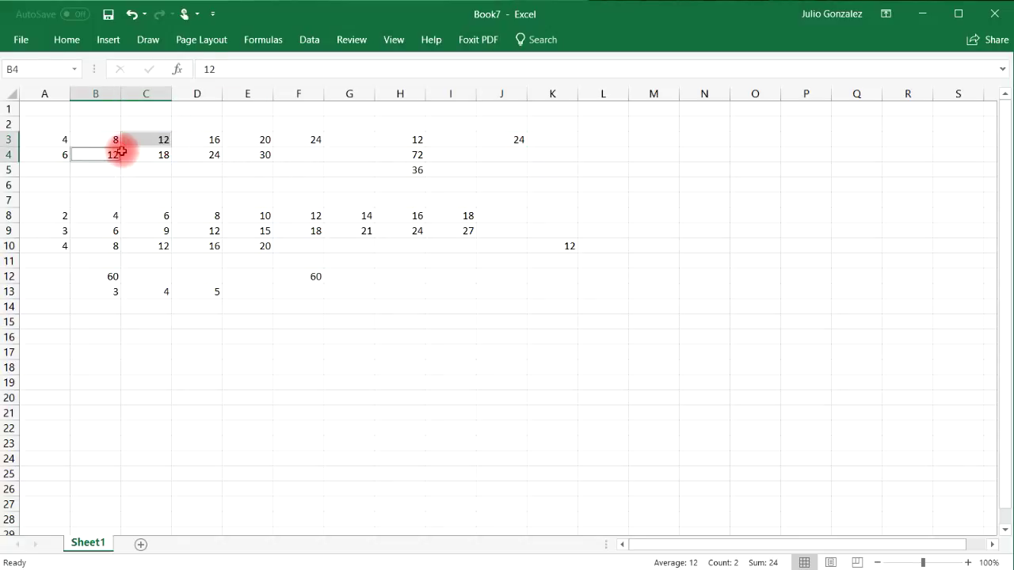
{"action": "left_click", "coordinate": [148, 169], "text": "ctrl"}
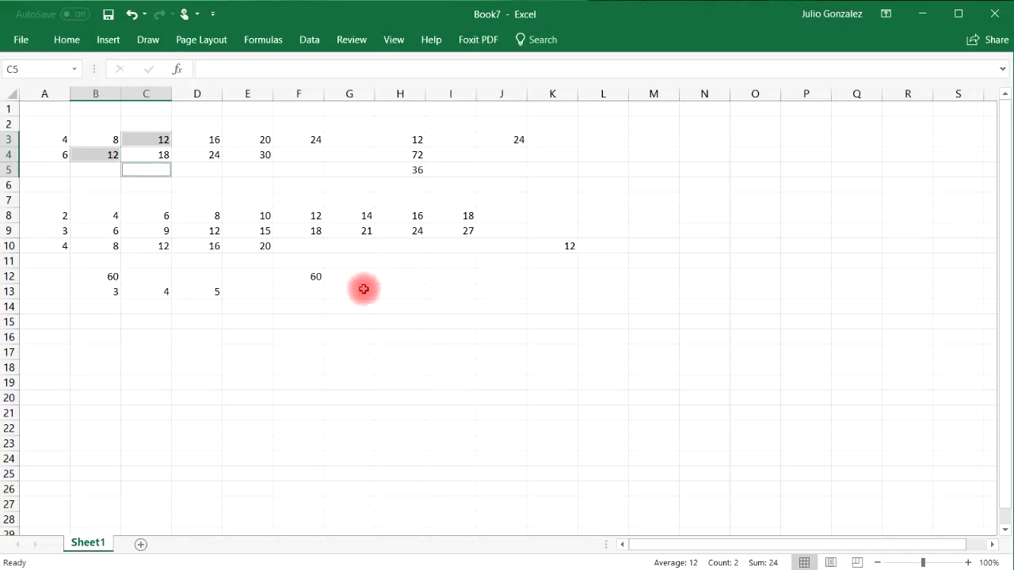
Step: Go through the numbers 3, 4 and 5 in cells B13 to D13 one by one
{"action": "left_click", "coordinate": [119, 293]}
{"action": "left_click", "coordinate": [158, 297]}
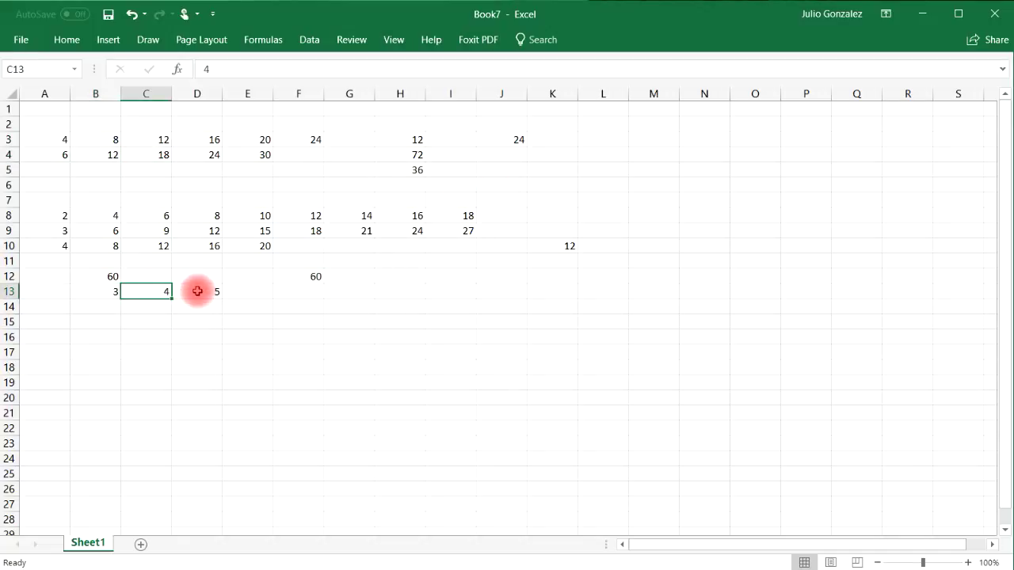
{"action": "left_click", "coordinate": [197, 290]}
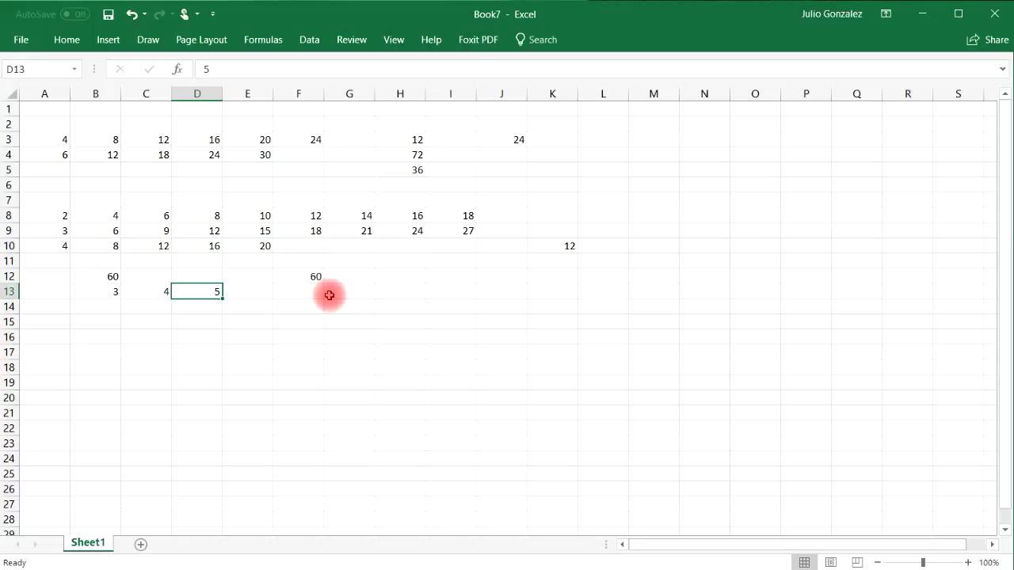
Step: Calculate the product of 2, 3 and 4 in cell K8 with =2*3*4 and compare it with the LCM in K10
{"action": "left_click", "coordinate": [61, 216]}
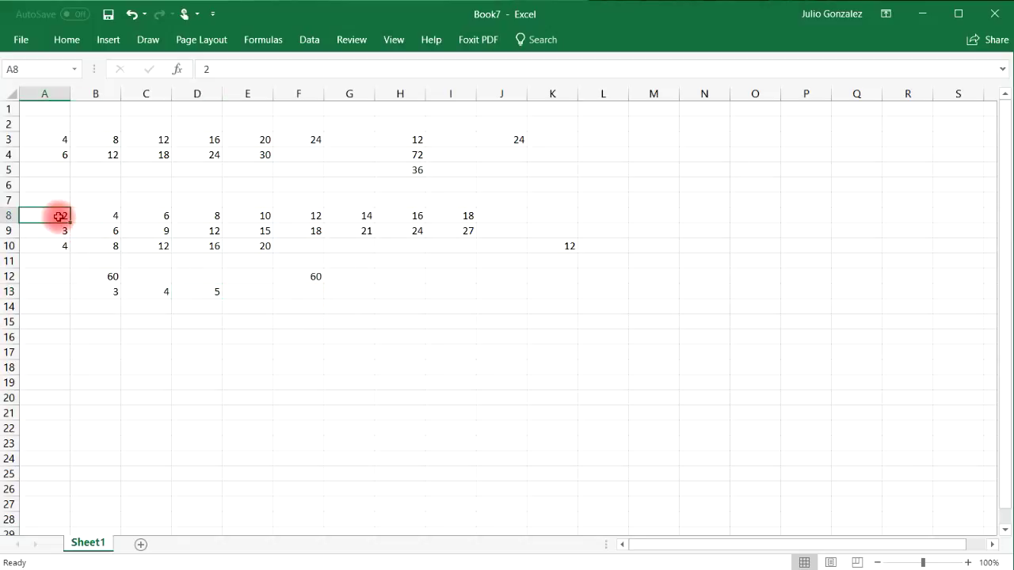
{"action": "left_click", "coordinate": [576, 214]}
{"action": "type", "text": "="}
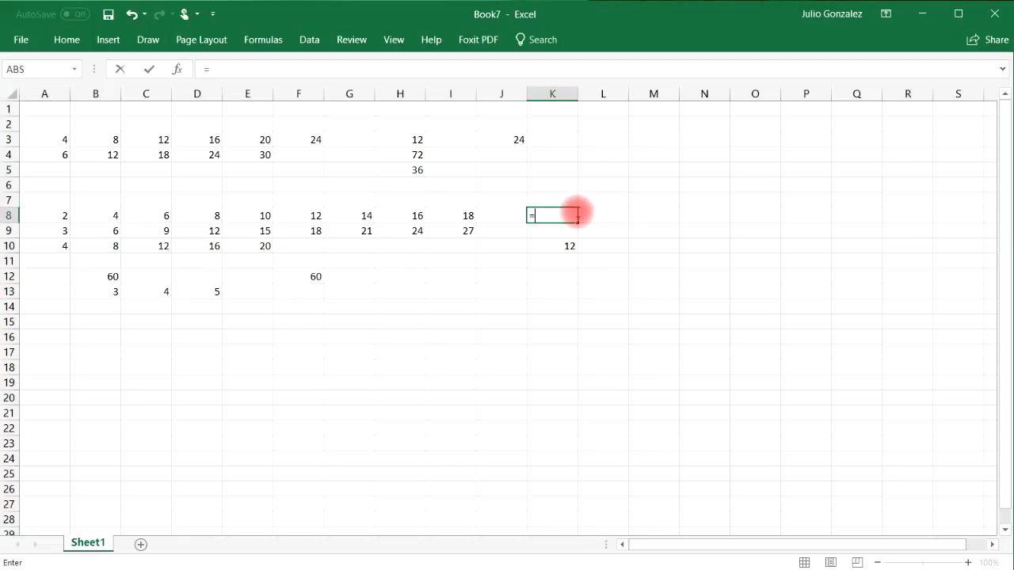
{"action": "type", "text": "2*3*4"}
{"action": "key", "text": "Return"}
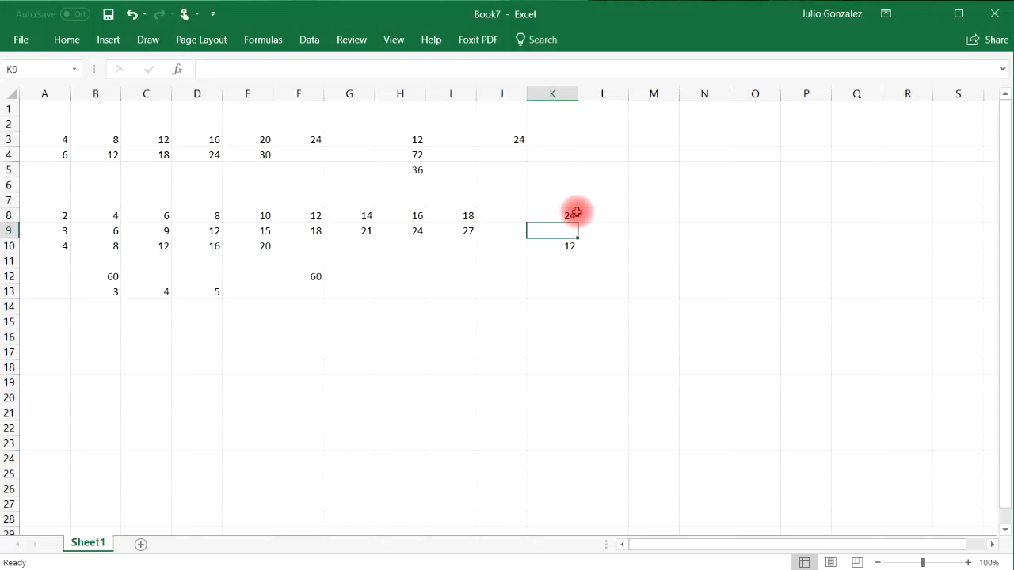
{"action": "left_click", "coordinate": [565, 245]}
{"action": "left_click", "coordinate": [570, 212]}
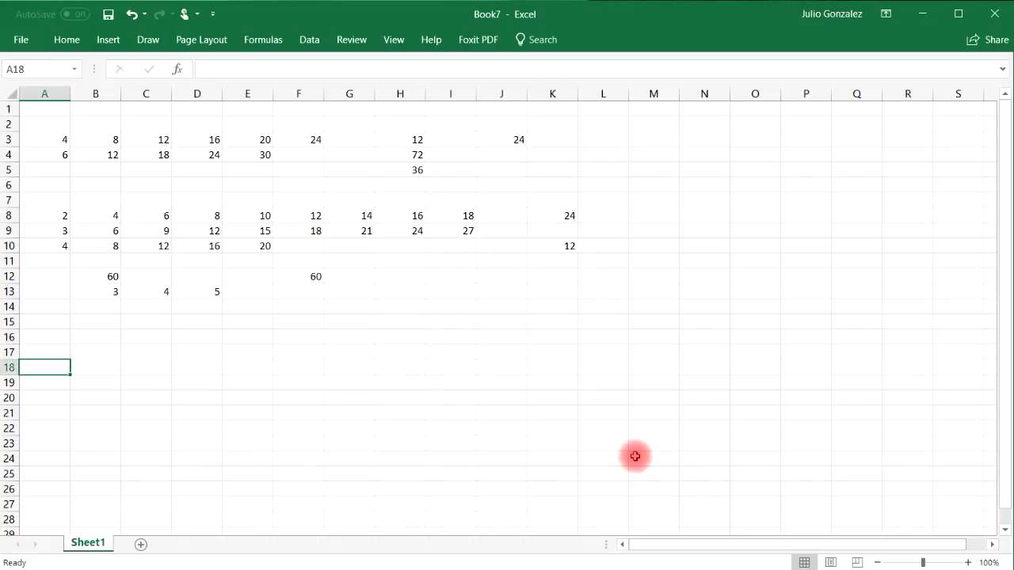
Step: Enter the numbers 6, 9, 12 and 18 down column A in cells A15 to A18
{"action": "left_click", "coordinate": [58, 322]}
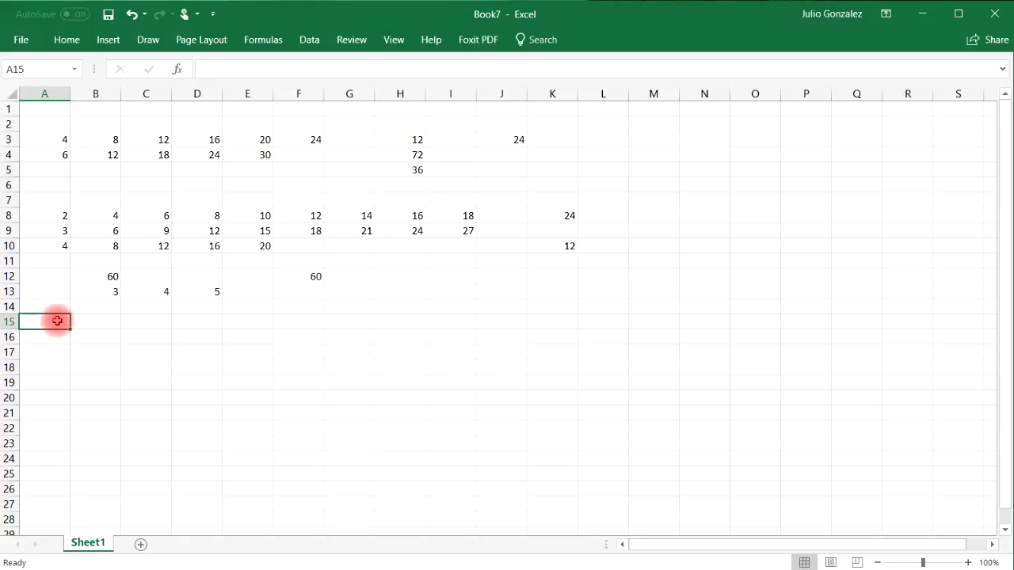
{"action": "type", "text": "6"}
{"action": "left_click", "coordinate": [58, 339]}
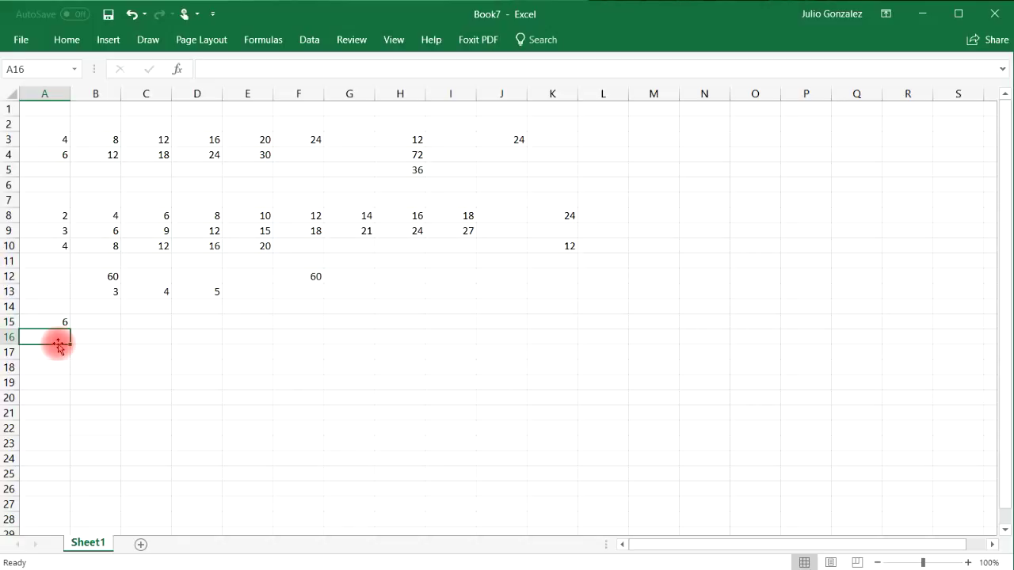
{"action": "type", "text": "9"}
{"action": "left_click", "coordinate": [52, 351]}
{"action": "type", "text": "1"}
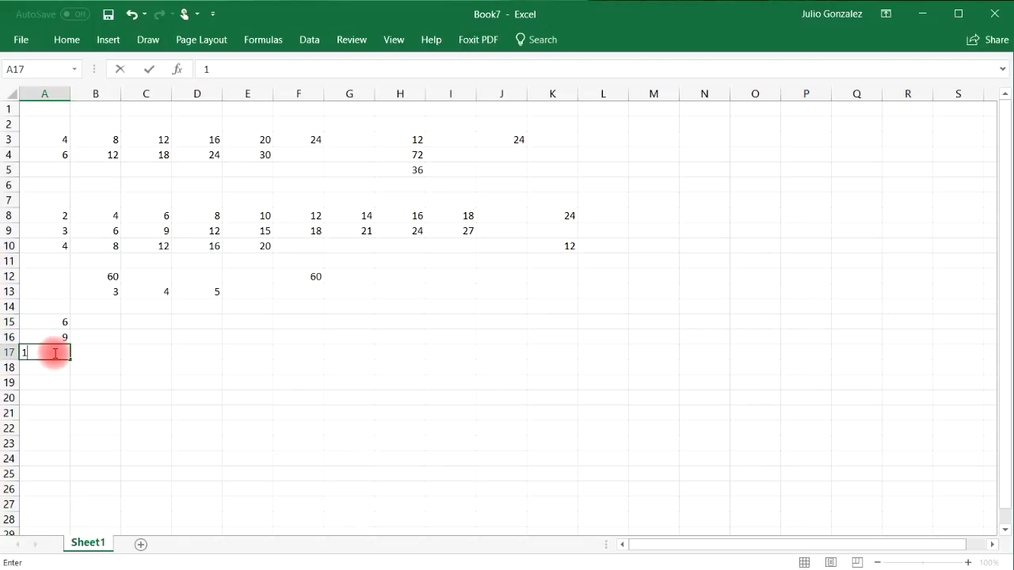
{"action": "type", "text": "2"}
{"action": "left_click", "coordinate": [55, 365]}
{"action": "type", "text": "18"}
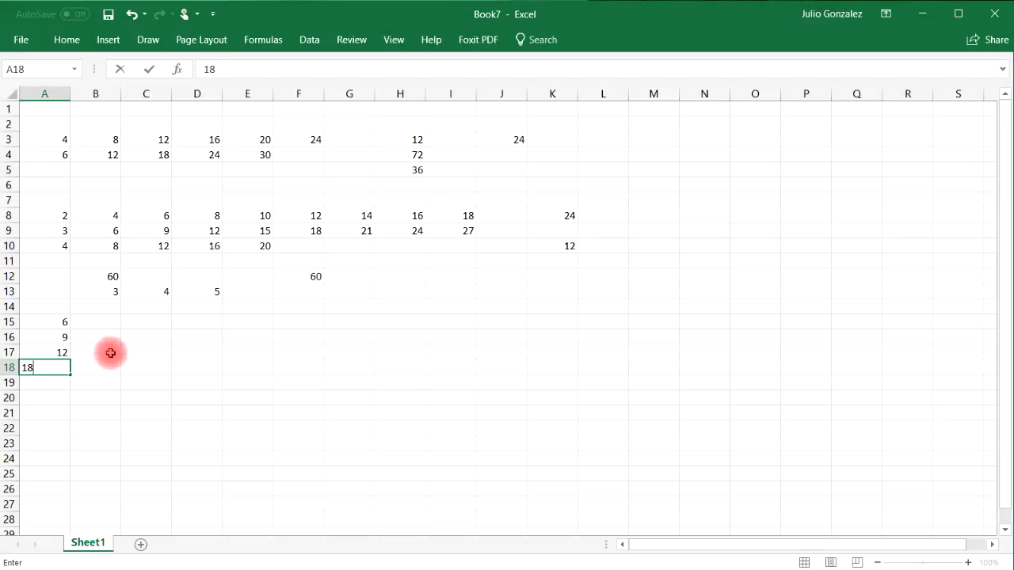
Step: Enter the multiples of 6 from 12 to 60 across row 15 in cells B15 to J15
{"action": "left_click", "coordinate": [112, 321]}
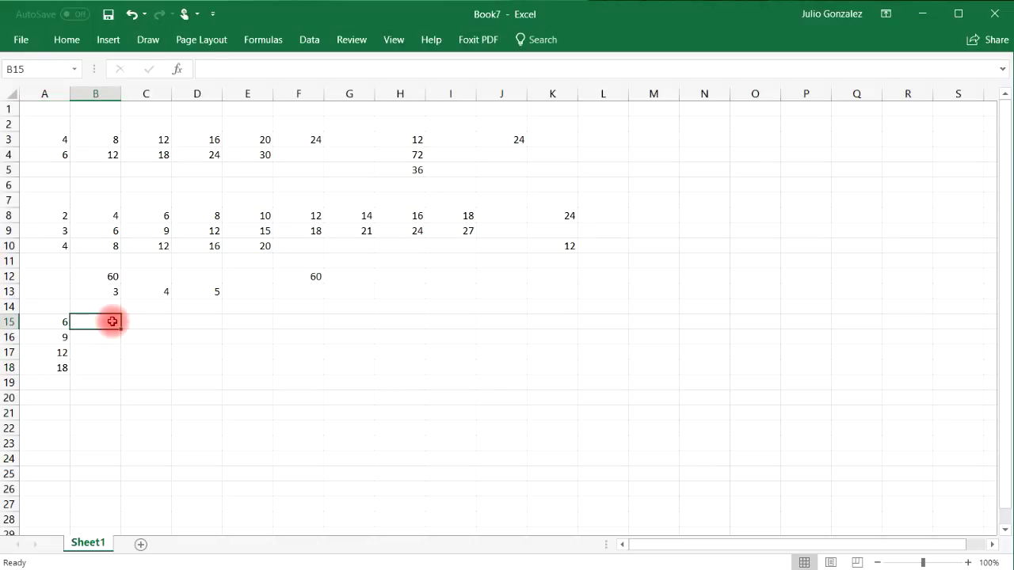
{"action": "type", "text": "12"}
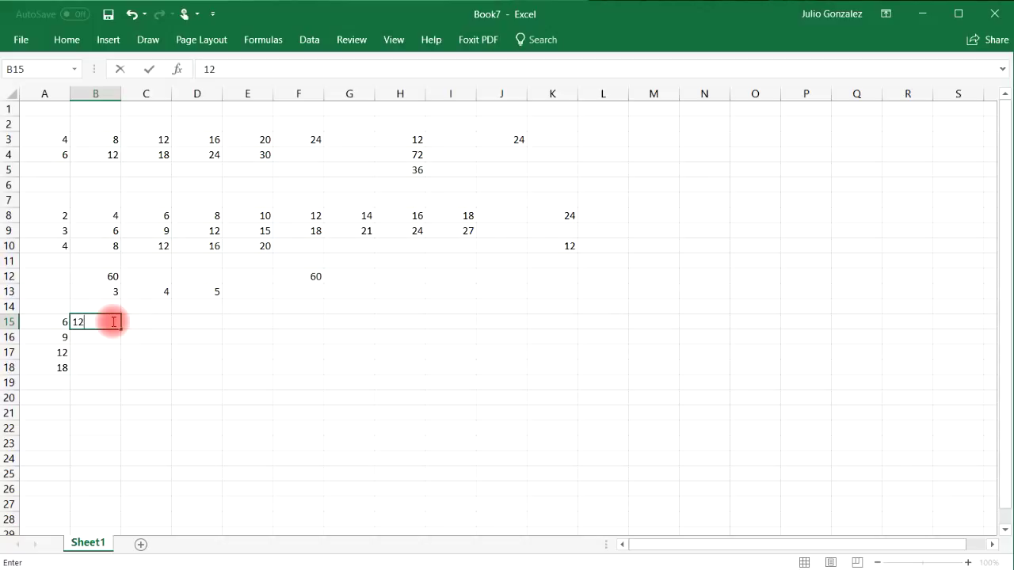
{"action": "left_click", "coordinate": [157, 320]}
{"action": "type", "text": "1"}
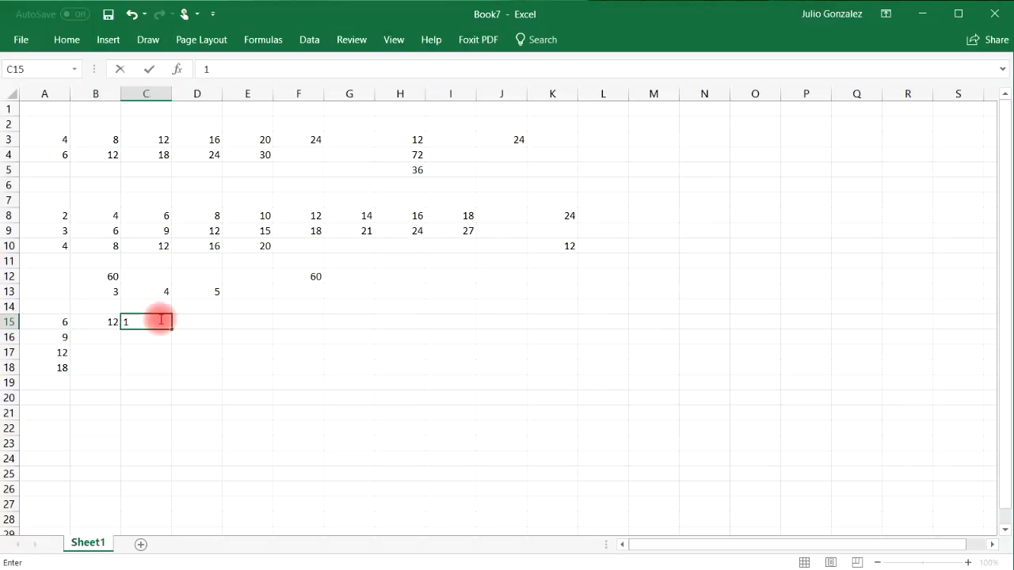
{"action": "type", "text": "8"}
{"action": "left_click", "coordinate": [209, 323]}
{"action": "type", "text": "2"}
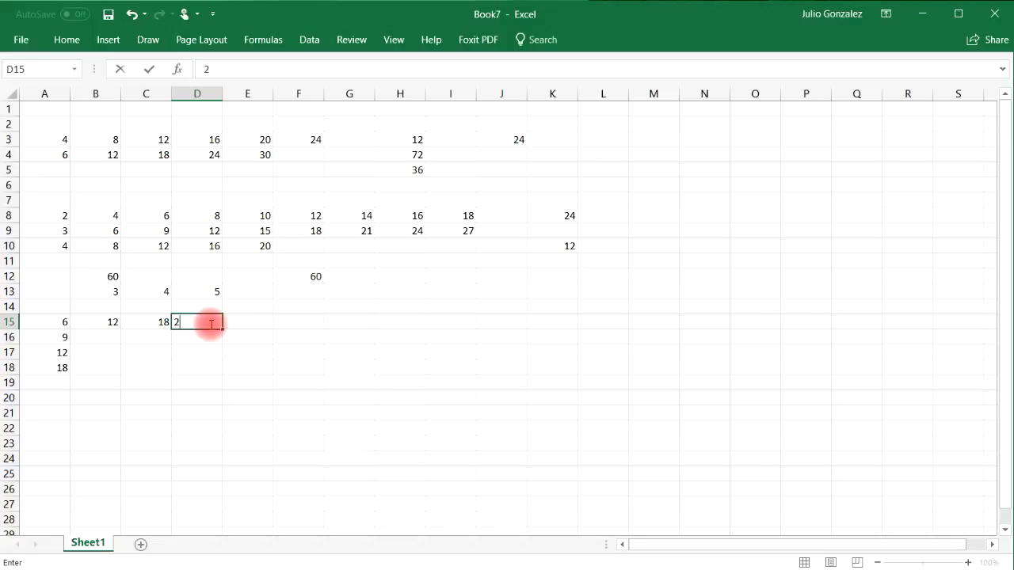
{"action": "type", "text": "4"}
{"action": "left_click", "coordinate": [267, 322]}
{"action": "type", "text": "30"}
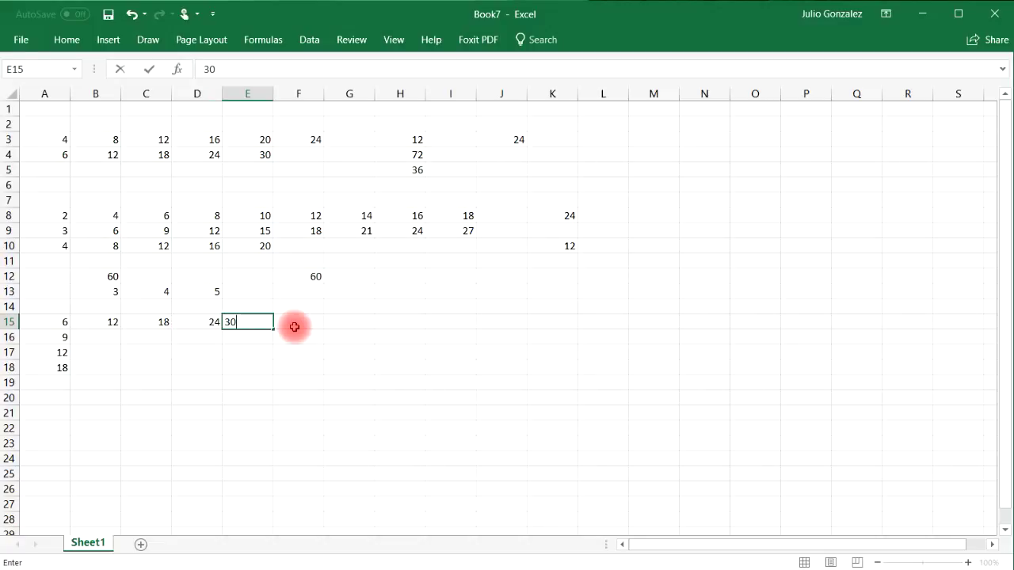
{"action": "left_click", "coordinate": [304, 321]}
{"action": "type", "text": "36"}
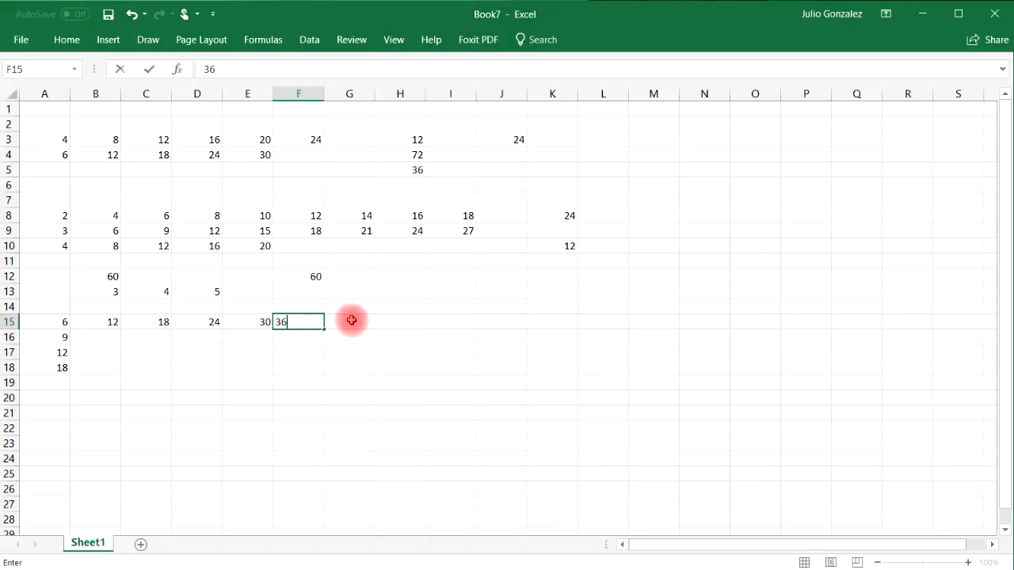
{"action": "left_click", "coordinate": [351, 320]}
{"action": "type", "text": "42"}
{"action": "left_click", "coordinate": [404, 320]}
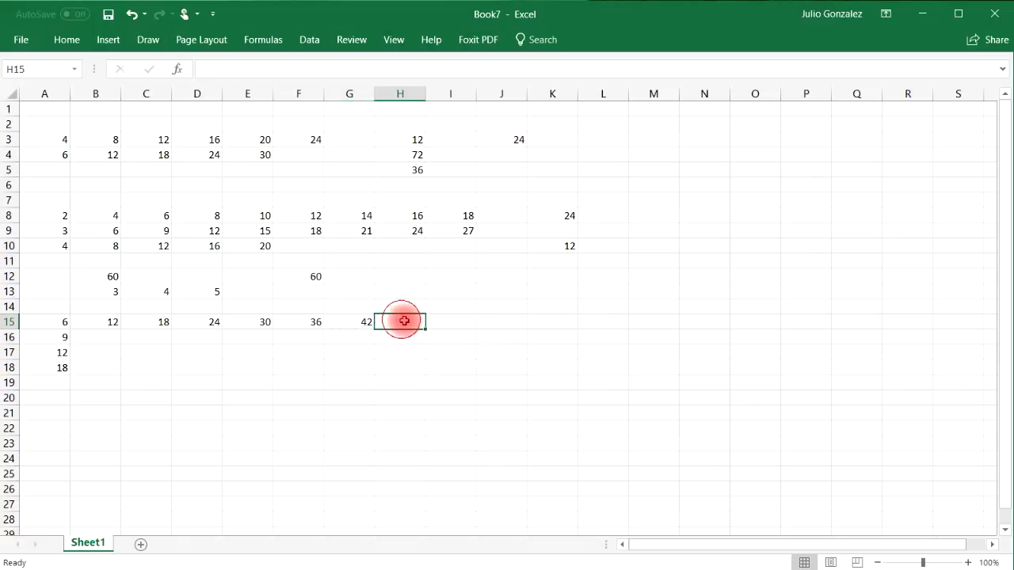
{"action": "type", "text": "48"}
{"action": "left_click", "coordinate": [461, 322]}
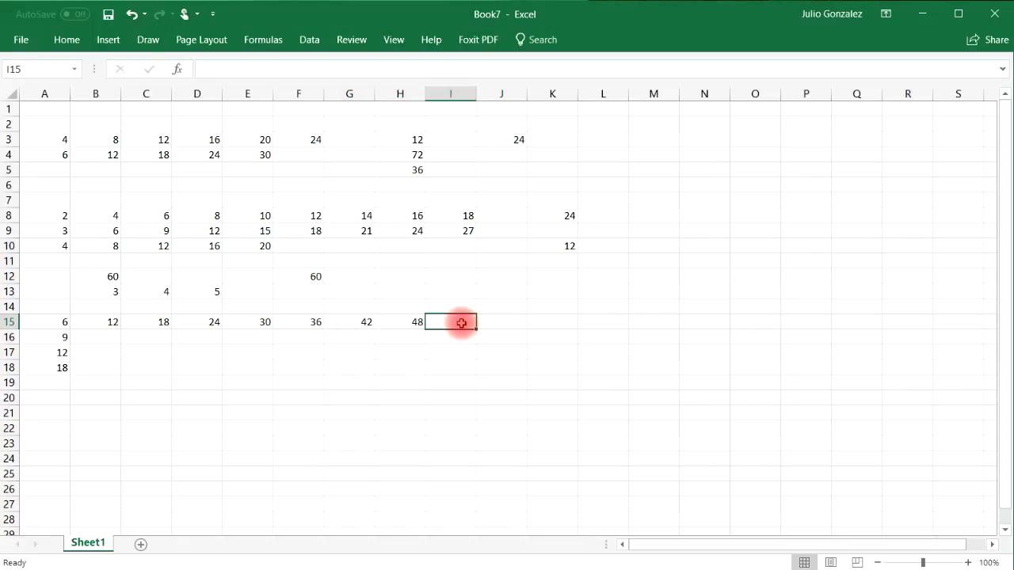
{"action": "type", "text": "54"}
{"action": "left_click", "coordinate": [498, 320]}
{"action": "type", "text": "6"}
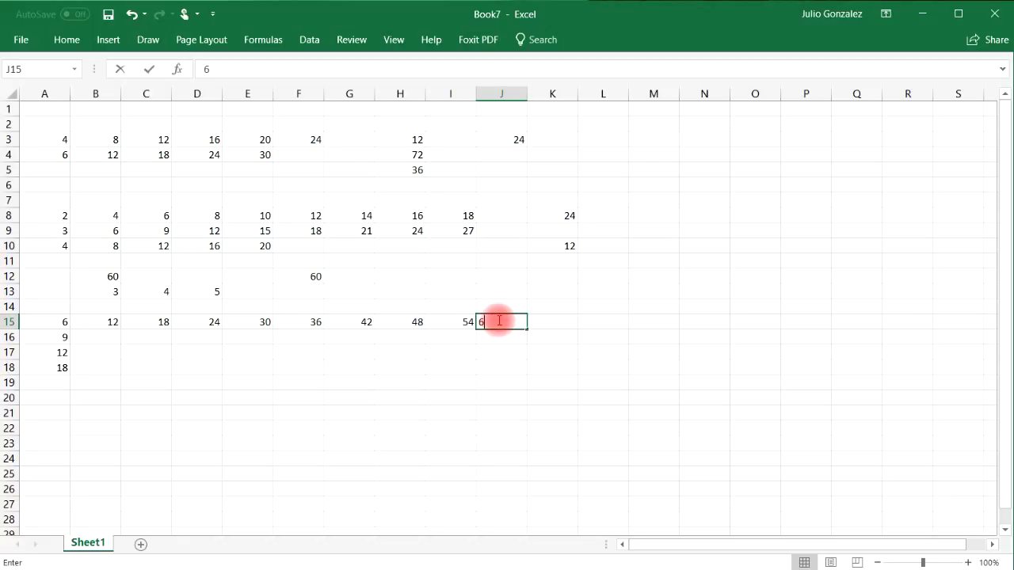
{"action": "type", "text": "0"}
Step: Enter the multiples of 9 from 18 to 90 across row 16 in cells B16 to J16
{"action": "left_click", "coordinate": [112, 339]}
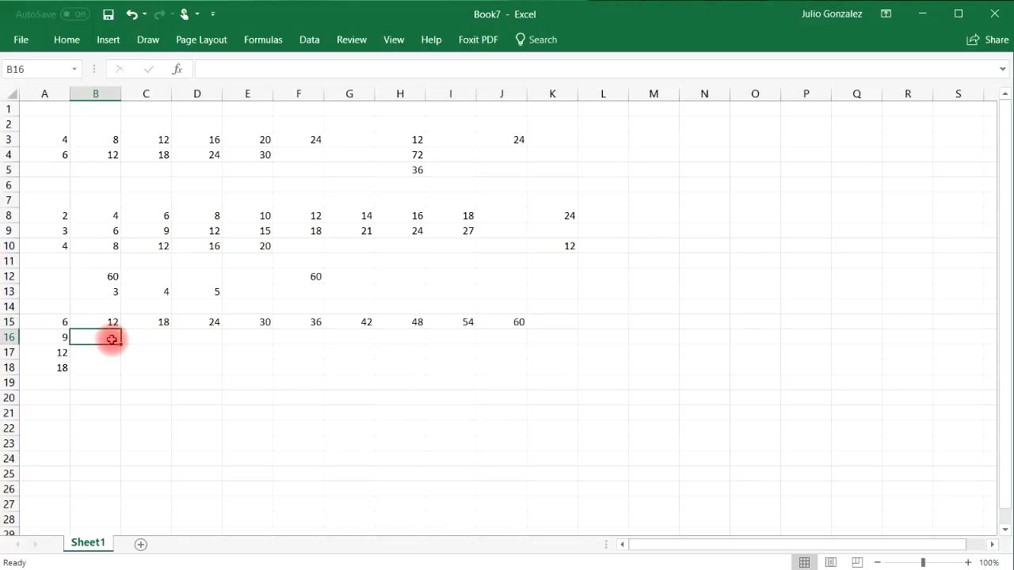
{"action": "type", "text": "18"}
{"action": "left_click", "coordinate": [162, 335]}
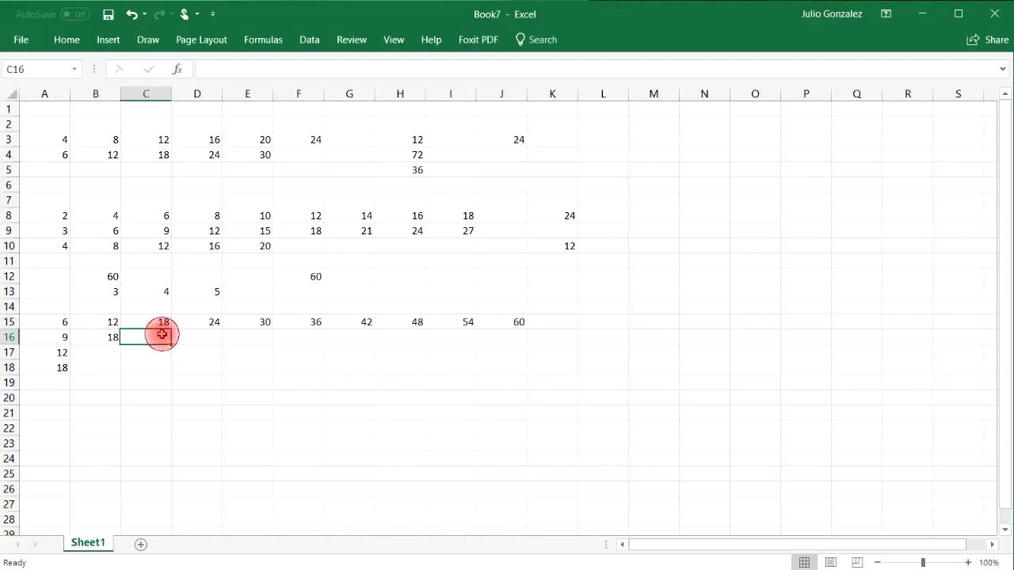
{"action": "type", "text": "27"}
{"action": "left_click", "coordinate": [210, 338]}
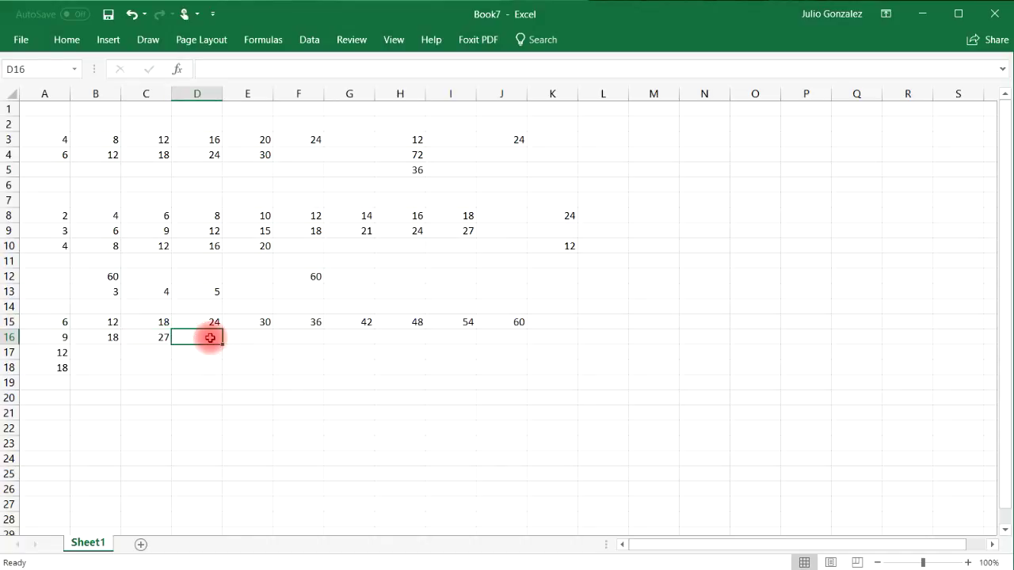
{"action": "type", "text": "36"}
{"action": "left_click", "coordinate": [249, 338]}
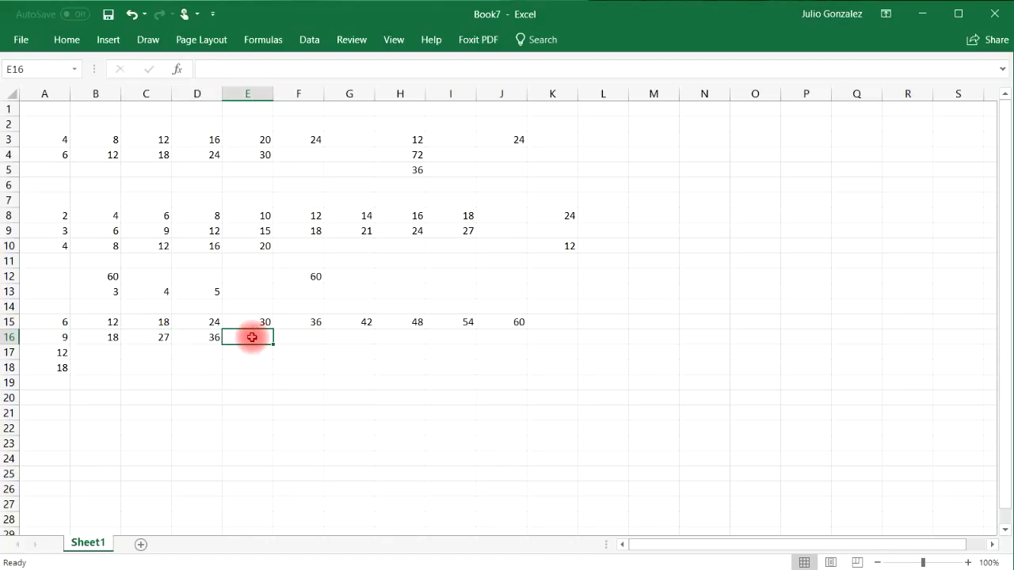
{"action": "type", "text": "45"}
{"action": "left_click", "coordinate": [282, 337]}
{"action": "type", "text": "54"}
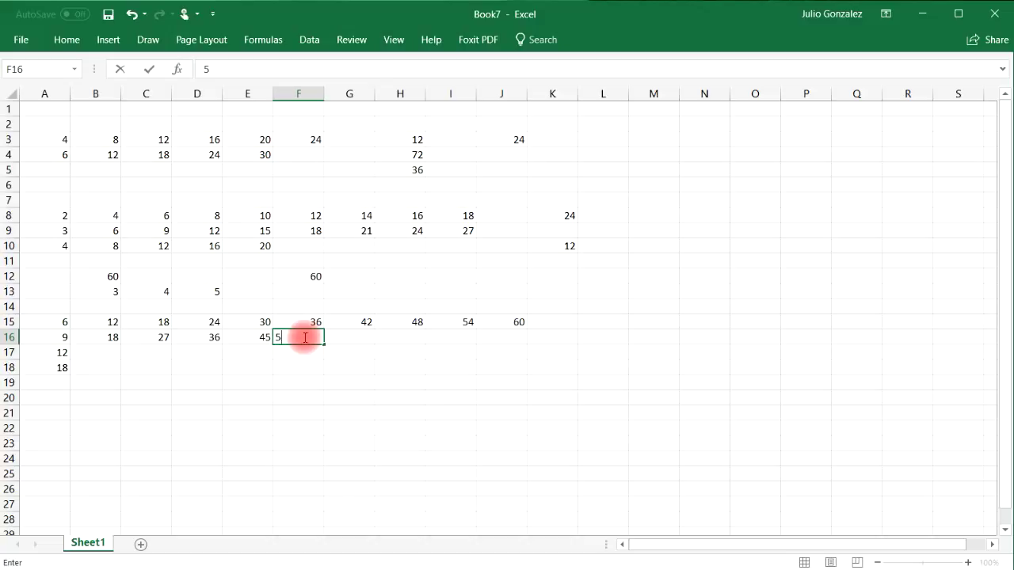
{"action": "left_click", "coordinate": [356, 336]}
{"action": "type", "text": "63"}
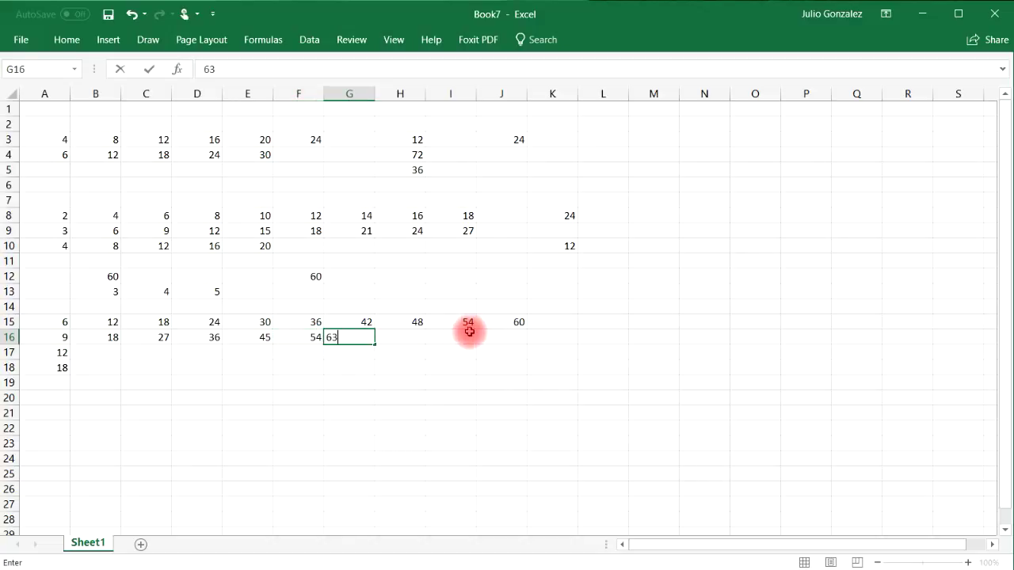
{"action": "left_click", "coordinate": [414, 343]}
{"action": "type", "text": "72"}
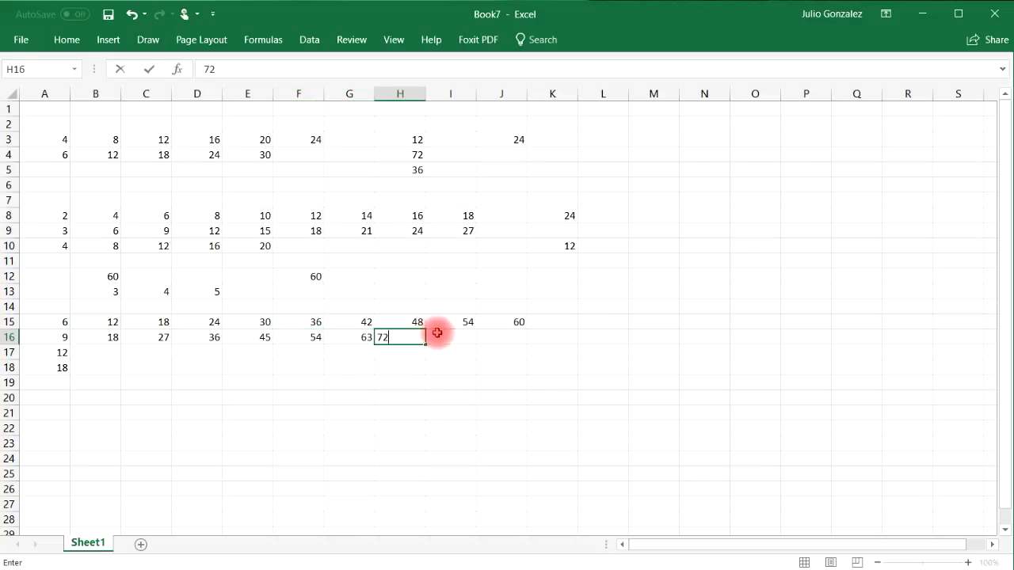
{"action": "left_click", "coordinate": [459, 326]}
{"action": "left_click", "coordinate": [460, 333]}
{"action": "type", "text": "81"}
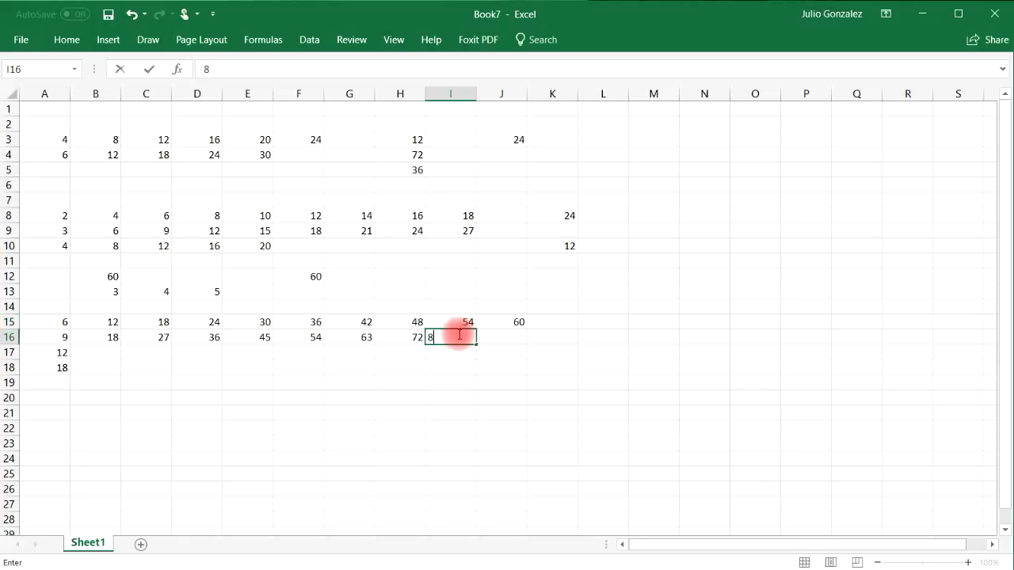
{"action": "left_click", "coordinate": [513, 333]}
{"action": "type", "text": "90"}
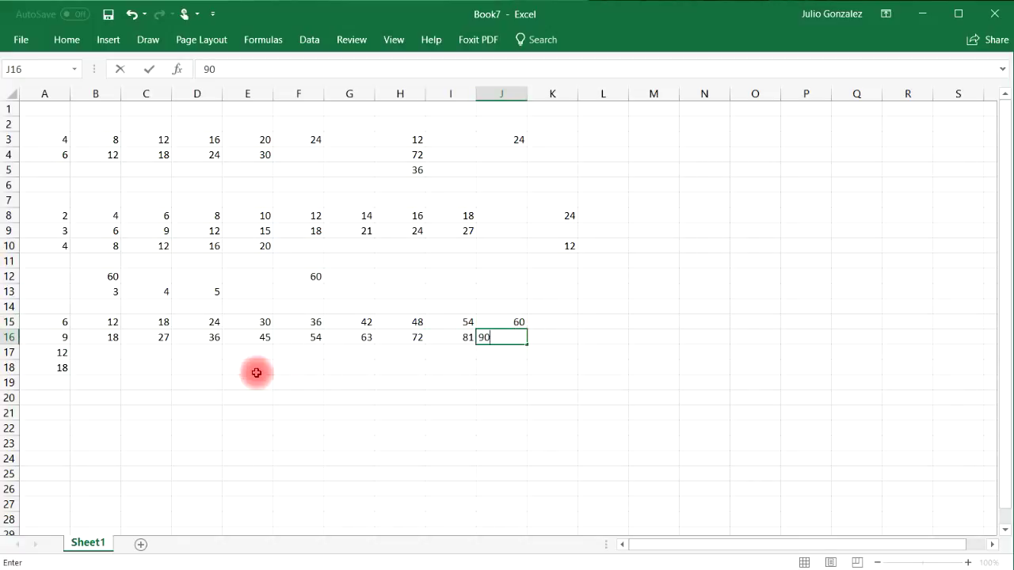
Step: Enter the multiples of 12 from 24 to 84 across row 17 in cells B17 to G17
{"action": "left_click", "coordinate": [110, 355]}
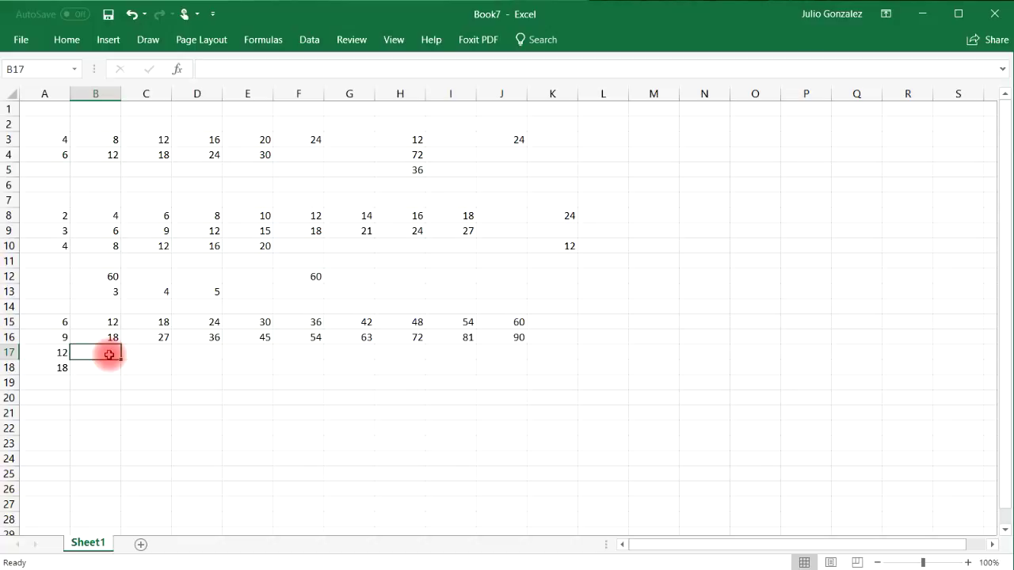
{"action": "type", "text": "24"}
{"action": "left_click", "coordinate": [153, 350]}
{"action": "type", "text": "3"}
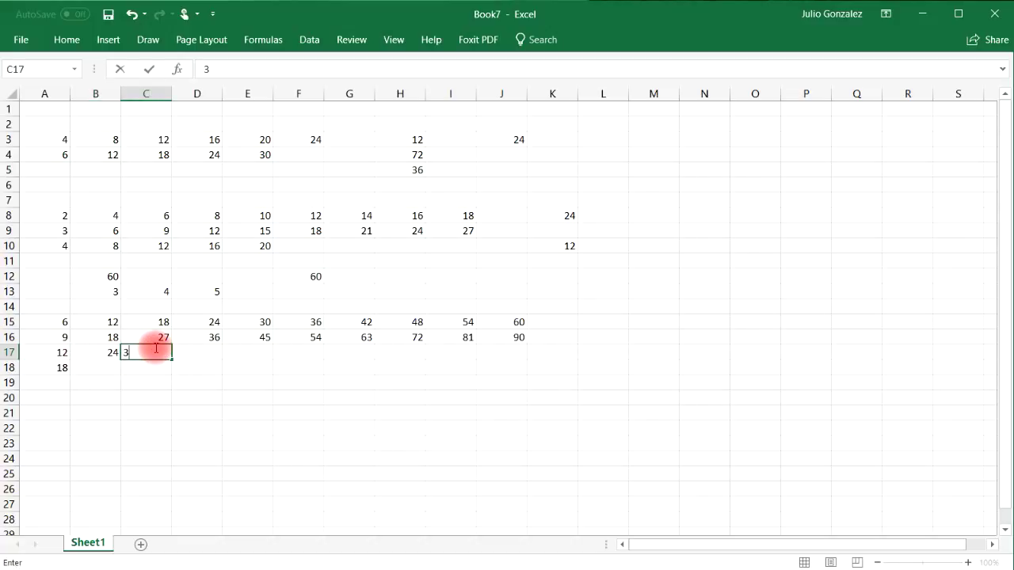
{"action": "type", "text": "6"}
{"action": "left_click", "coordinate": [203, 351]}
{"action": "type", "text": "48"}
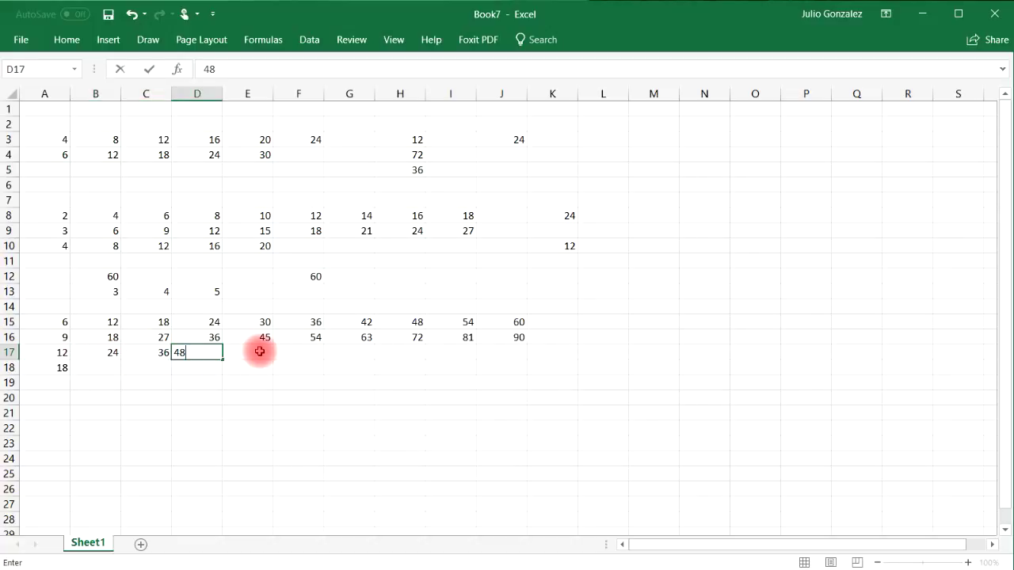
{"action": "left_click", "coordinate": [260, 353]}
{"action": "type", "text": "60"}
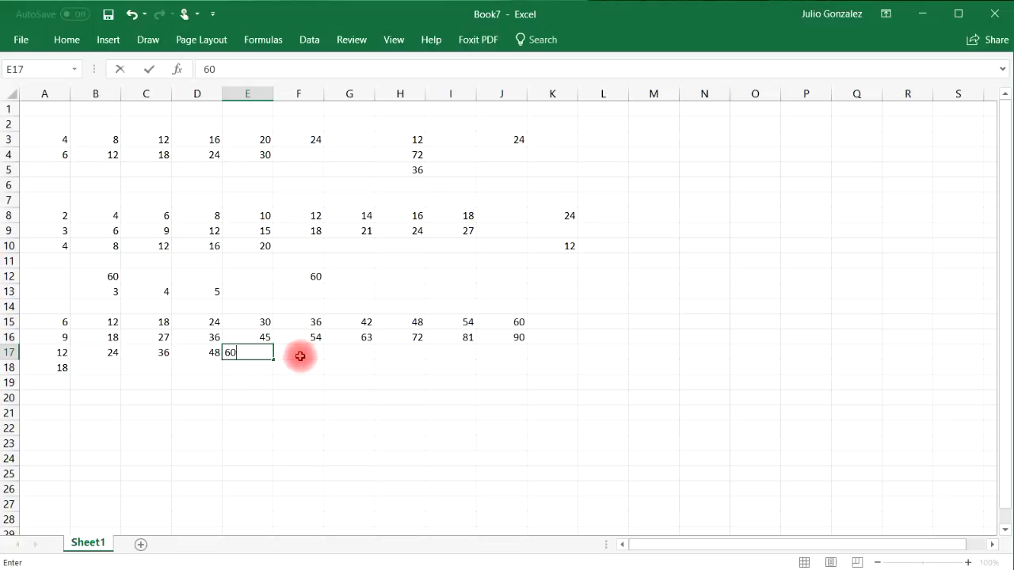
{"action": "left_click", "coordinate": [300, 357]}
{"action": "type", "text": "72"}
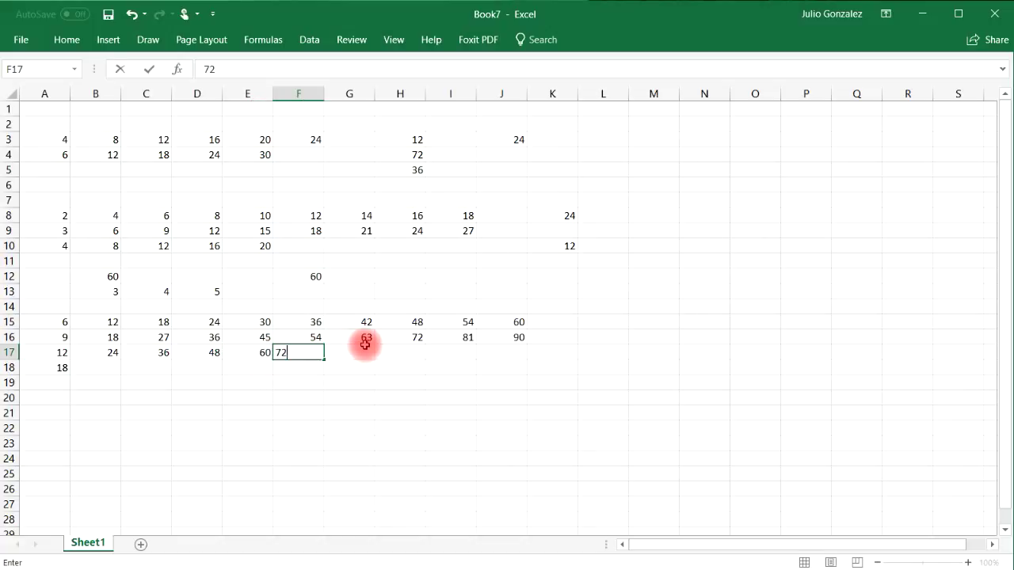
{"action": "left_click", "coordinate": [363, 349]}
{"action": "type", "text": "84"}
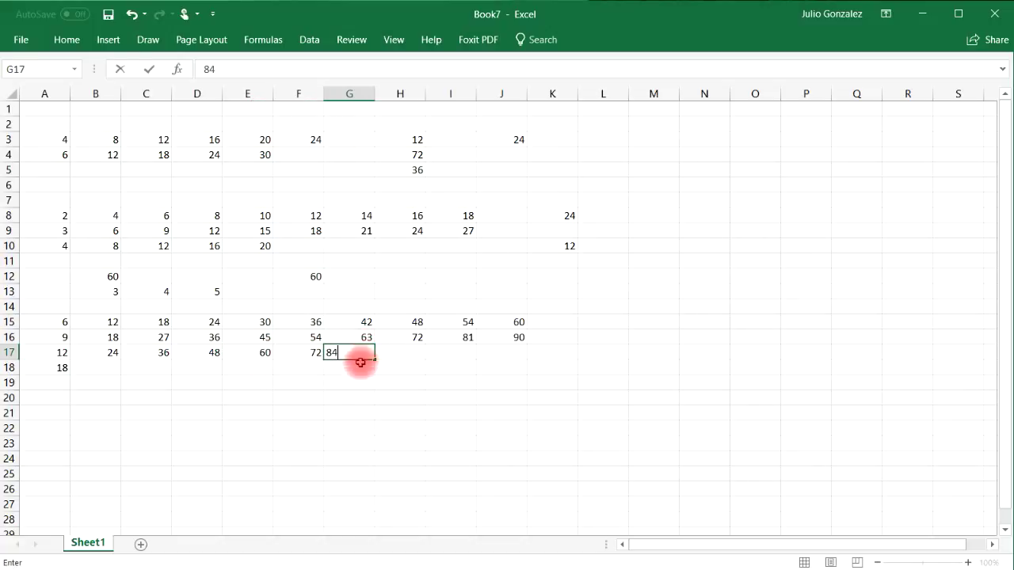
Step: Enter the multiples of 18 from 36 to 90 across row 18 in cells B18 to E18
{"action": "left_click", "coordinate": [100, 368]}
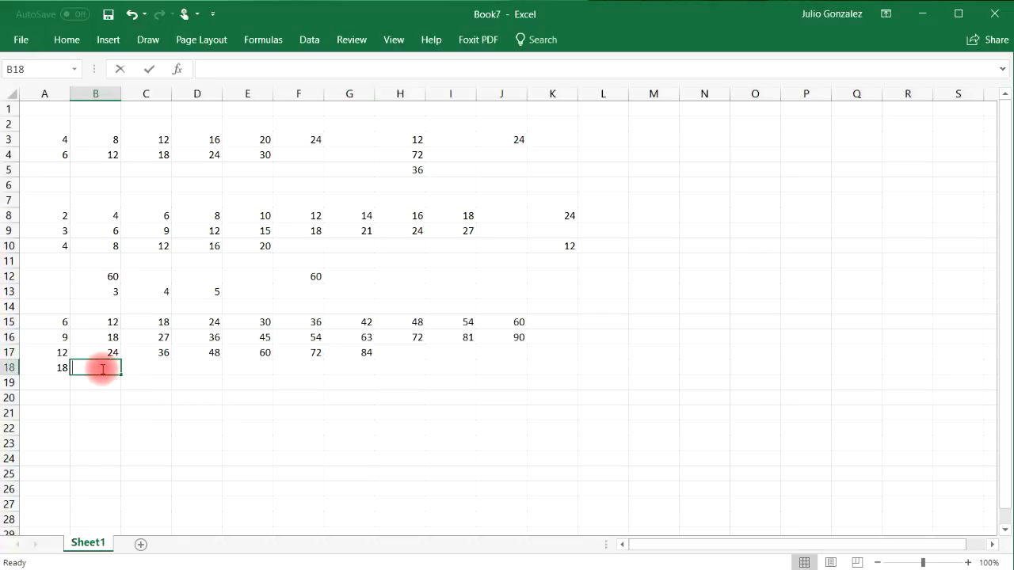
{"action": "type", "text": "1"}
{"action": "key", "text": "BackSpace"}
{"action": "type", "text": "36"}
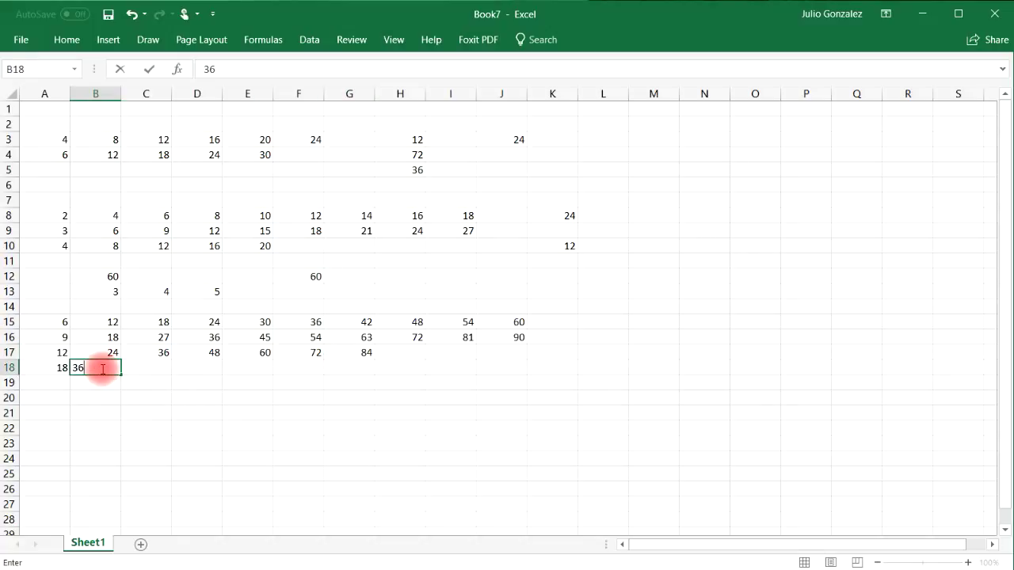
{"action": "left_click", "coordinate": [136, 367]}
{"action": "type", "text": "54"}
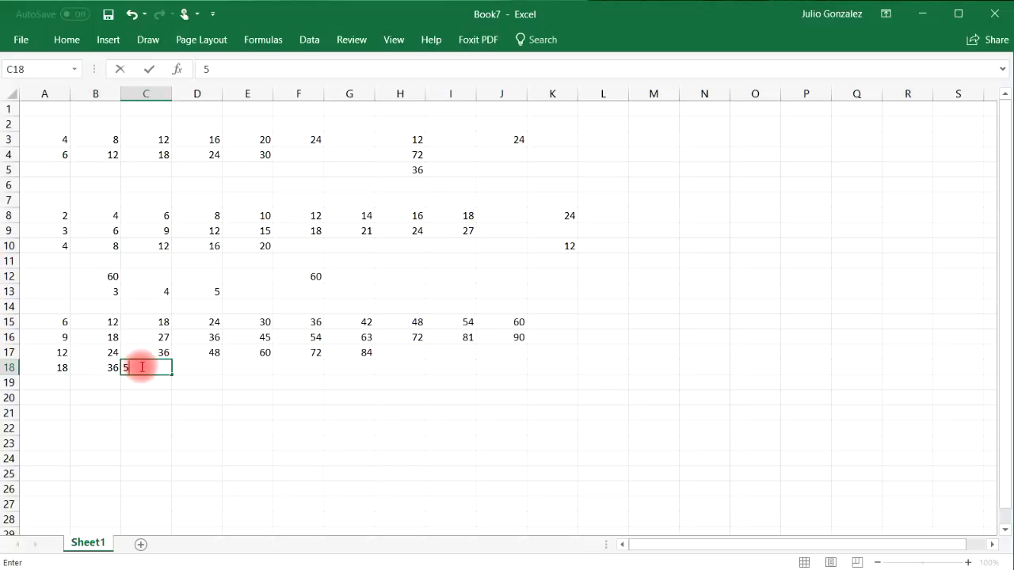
{"action": "left_click", "coordinate": [184, 368]}
{"action": "type", "text": "72"}
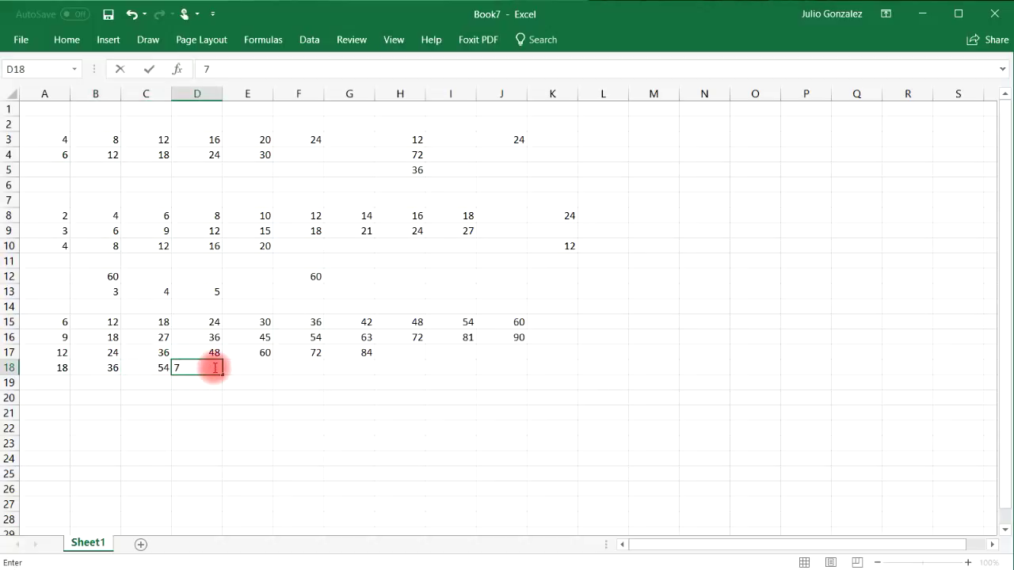
{"action": "left_click", "coordinate": [263, 367]}
{"action": "type", "text": "90"}
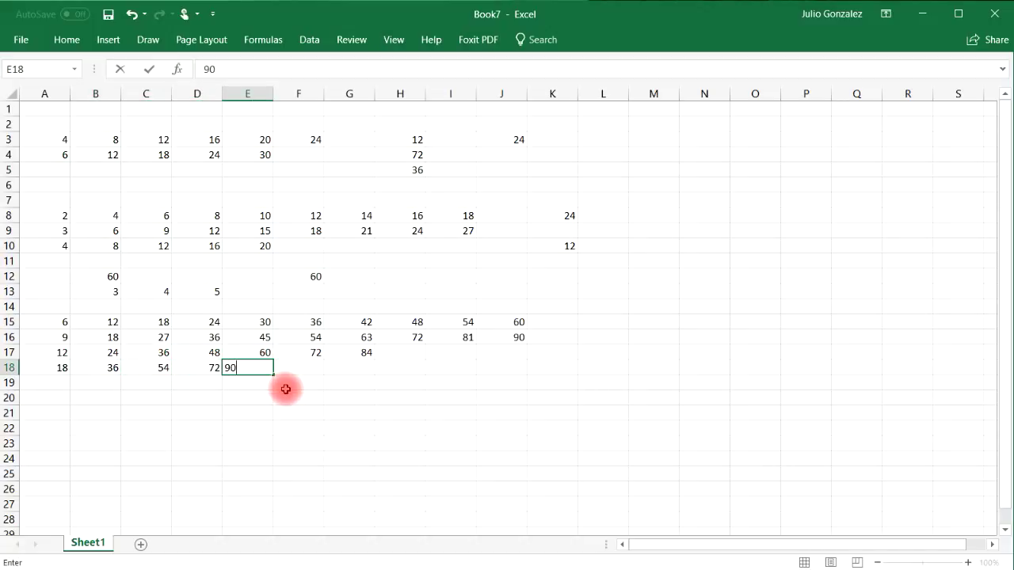
{"action": "left_click", "coordinate": [282, 399]}
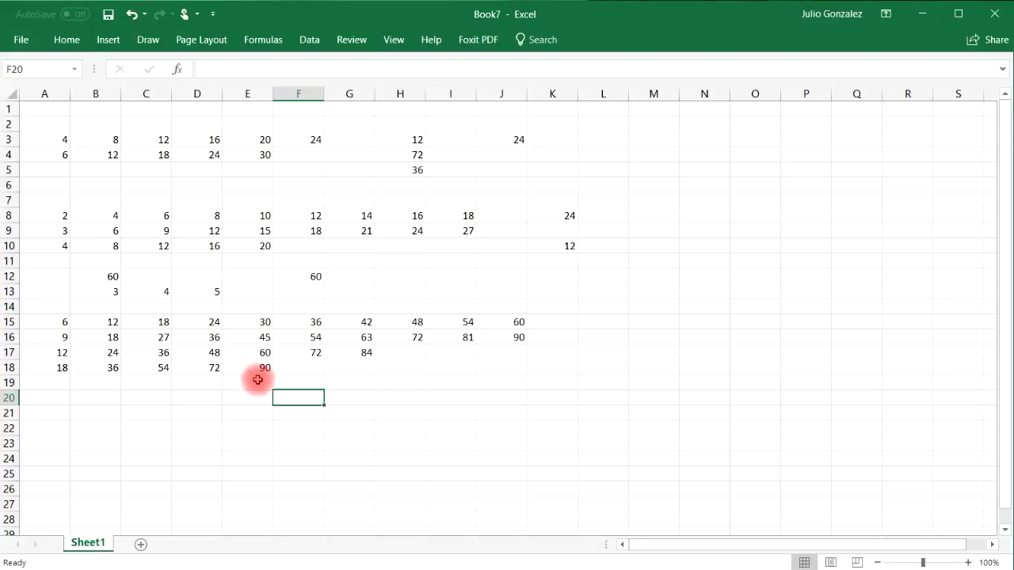
Step: Select the common multiple 36 in all four rows together, in cells F15, D16, C17 and B18
{"action": "left_click", "coordinate": [310, 323]}
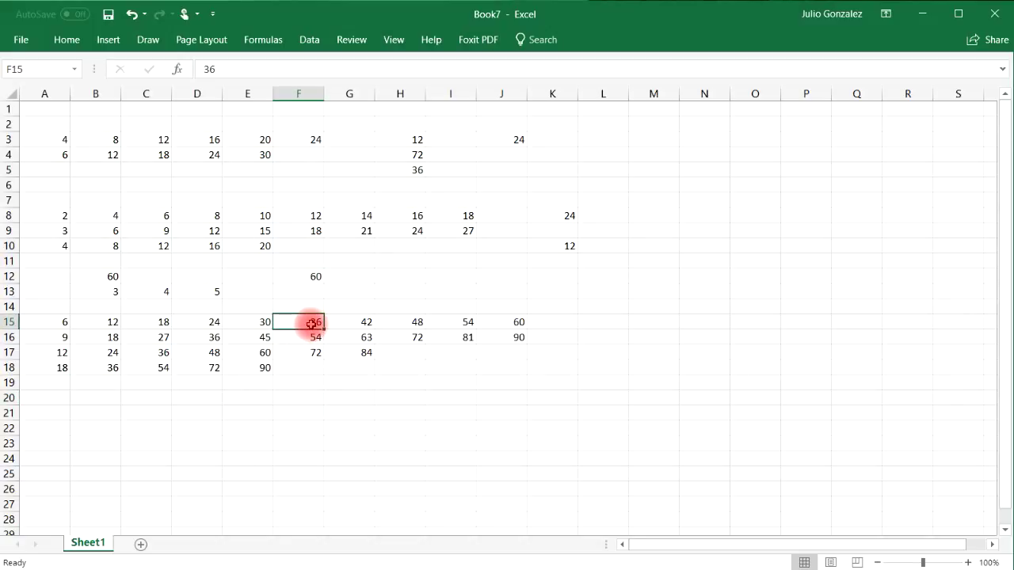
{"action": "left_click", "coordinate": [219, 333], "text": "ctrl"}
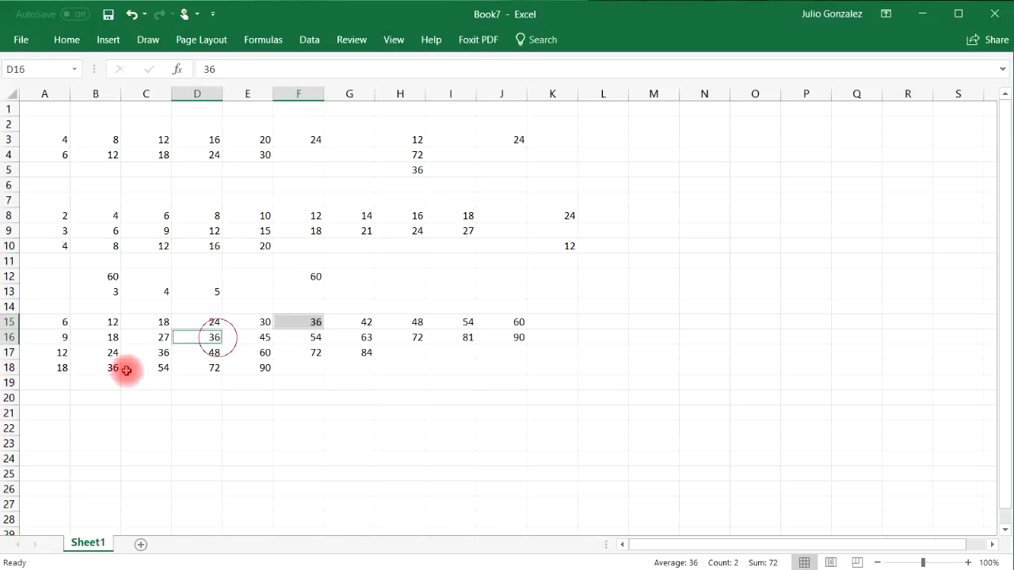
{"action": "left_click", "coordinate": [151, 353], "text": "ctrl"}
{"action": "left_click", "coordinate": [116, 370], "text": "ctrl"}
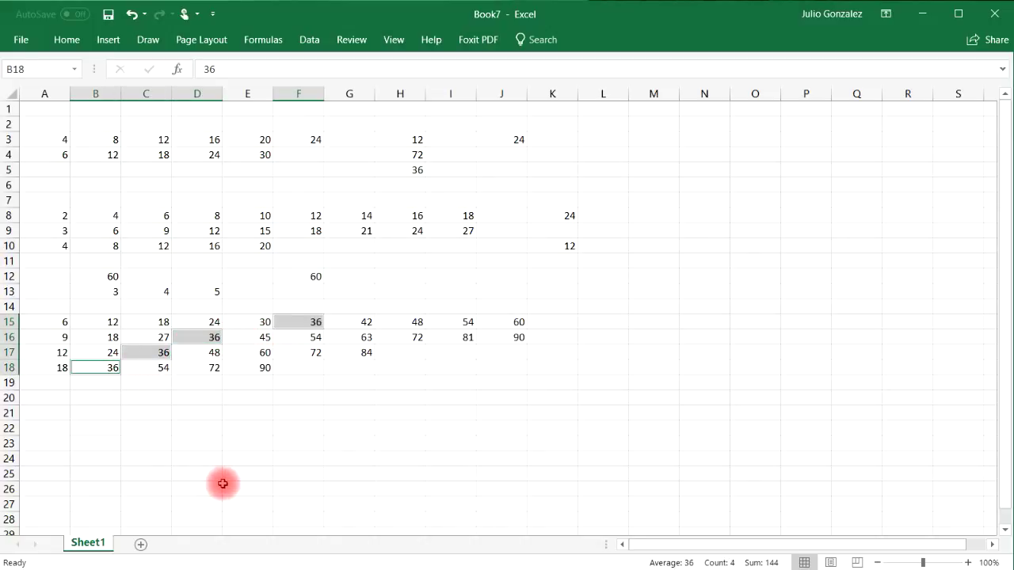
Step: Calculate the least common multiple of 6, 9, 12 and 18 in cell C20 with =LCM(6,9,12,18)
{"action": "left_click", "coordinate": [132, 400]}
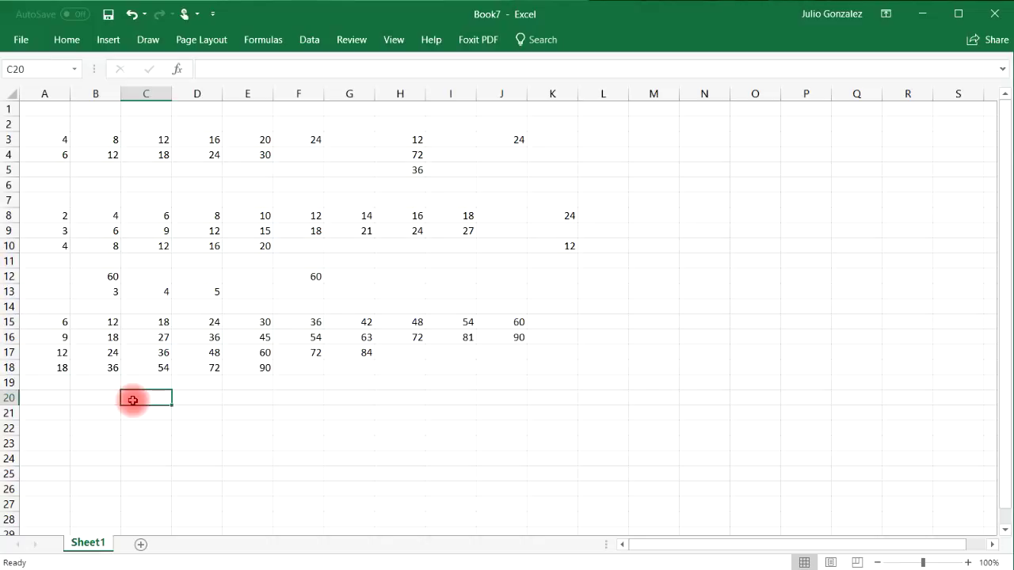
{"action": "type", "text": "=lcm"}
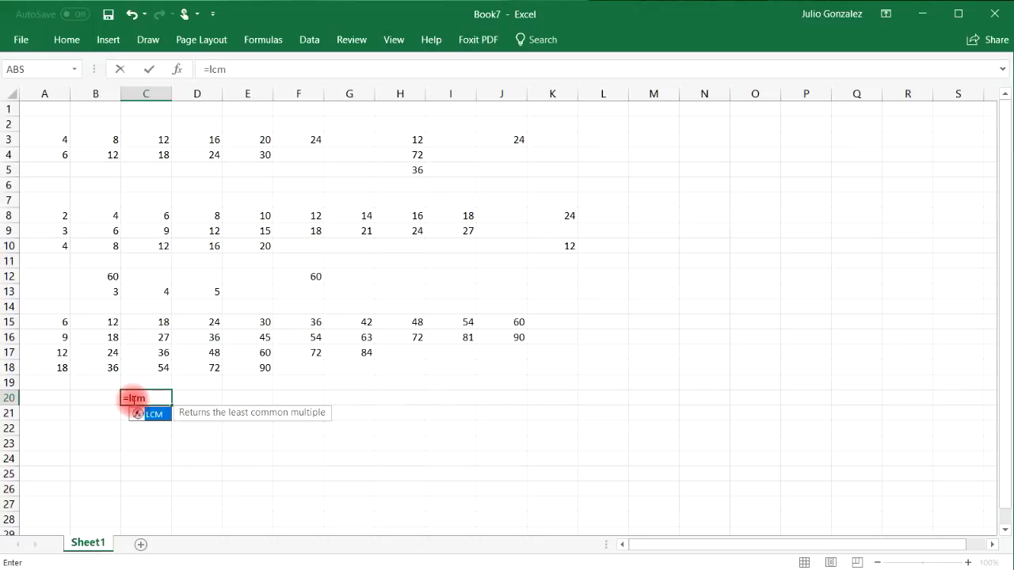
{"action": "type", "text": "(6"}
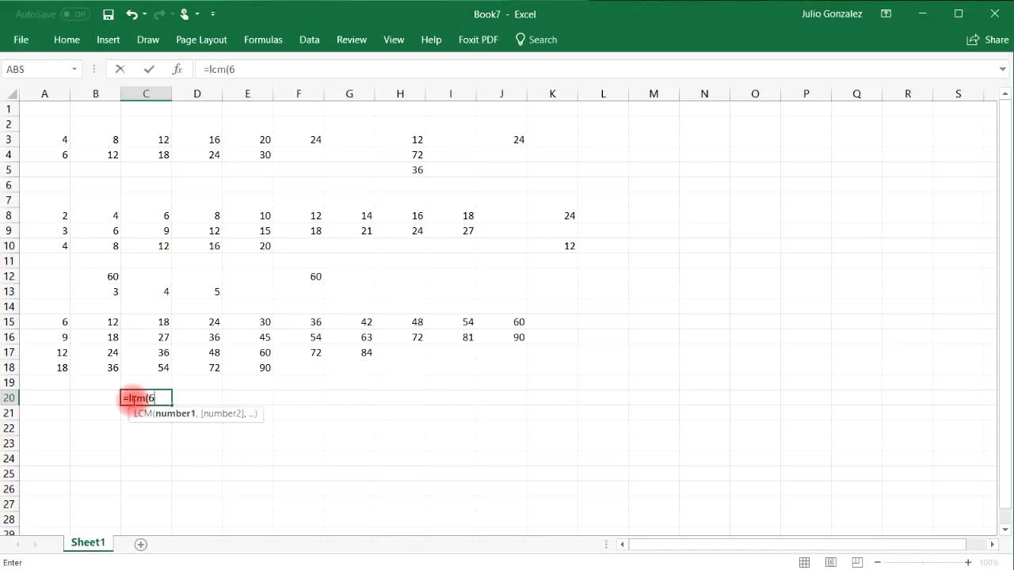
{"action": "type", "text": ",9,12,18"}
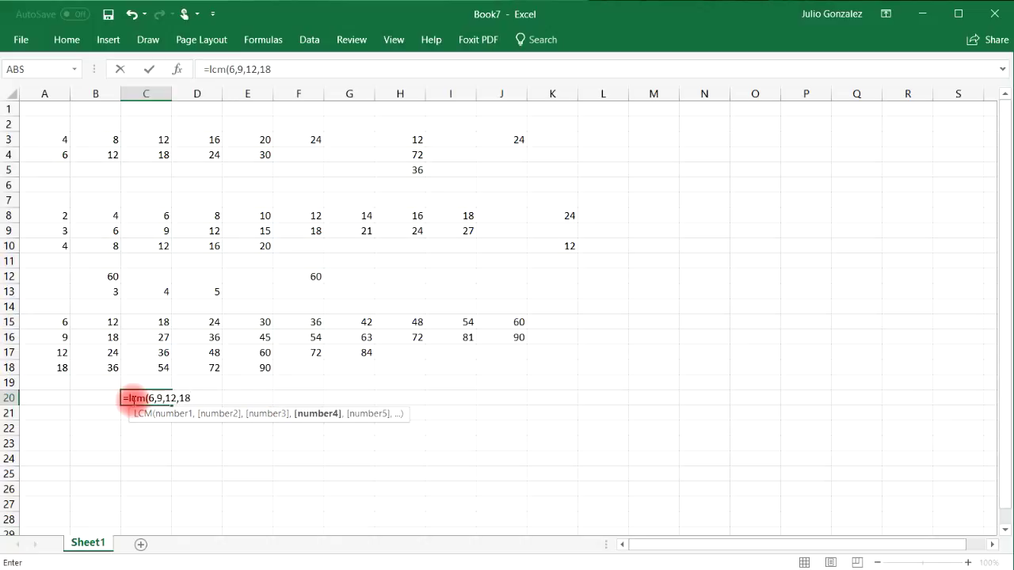
{"action": "key", "text": "Return"}
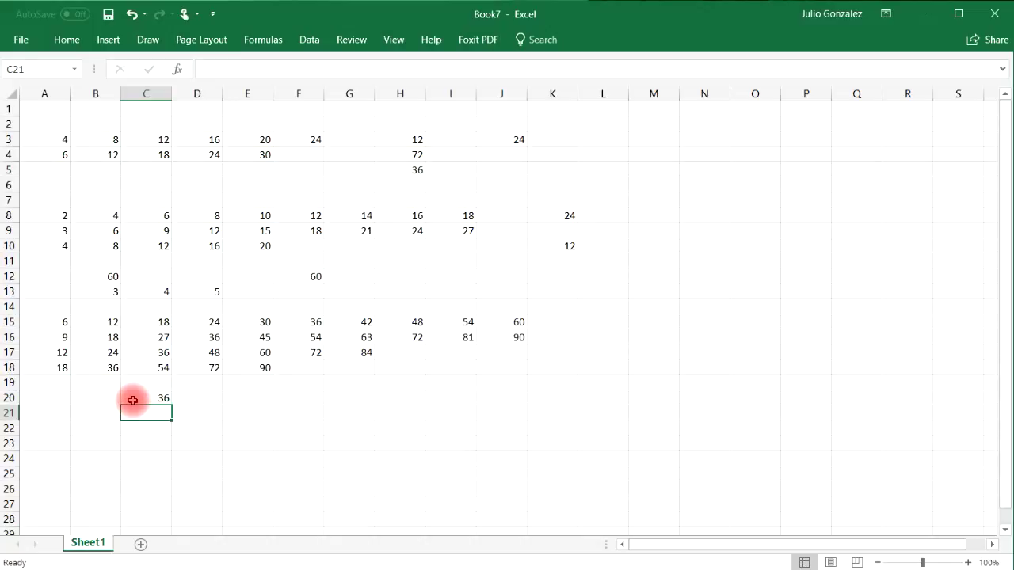
{"action": "left_click", "coordinate": [136, 399]}
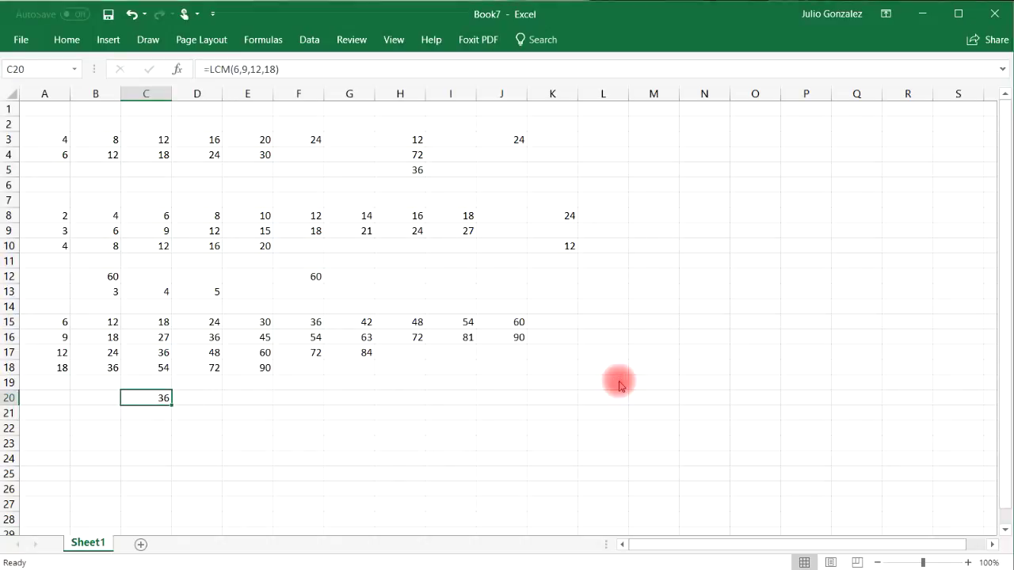